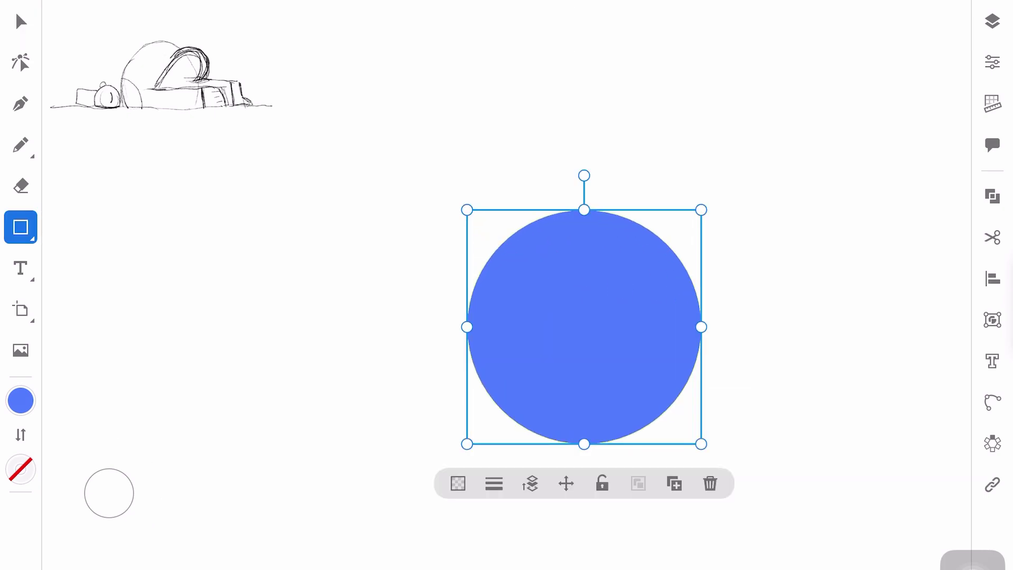
# Cut the lower half off the blue circle with Minus Front, and move the resulting dome left.
pyautogui.click(62, 227)
pyautogui.moveTo(398, 553); pyautogui.dragTo(761, 381)
pyautogui.click(21, 21)
pyautogui.keyDown('shift'); pyautogui.click(584, 295); pyautogui.keyUp('shift')
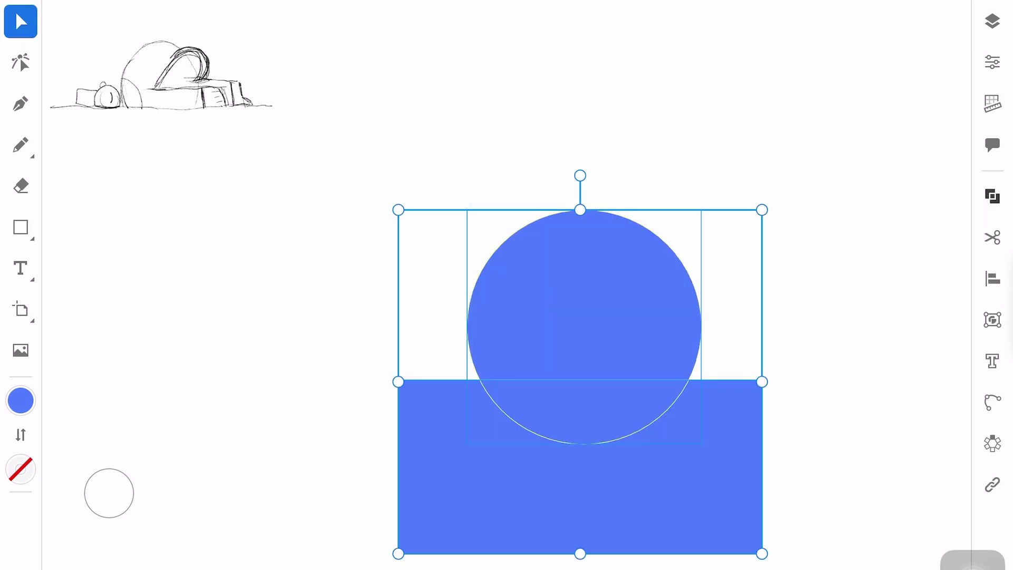
pyautogui.click(993, 196)
pyautogui.click(792, 269)
pyautogui.moveTo(712, 295); pyautogui.dragTo(531, 295)
# Turn a tall rectangle into a tilted white capsule and place it over the dome.
pyautogui.moveTo(598, 167)
pyautogui.mouseDown()
pyautogui.moveTo(690, 314)
pyautogui.moveTo(677, 297)
pyautogui.mouseUp()
pyautogui.press('a')
pyautogui.click(611, 186)
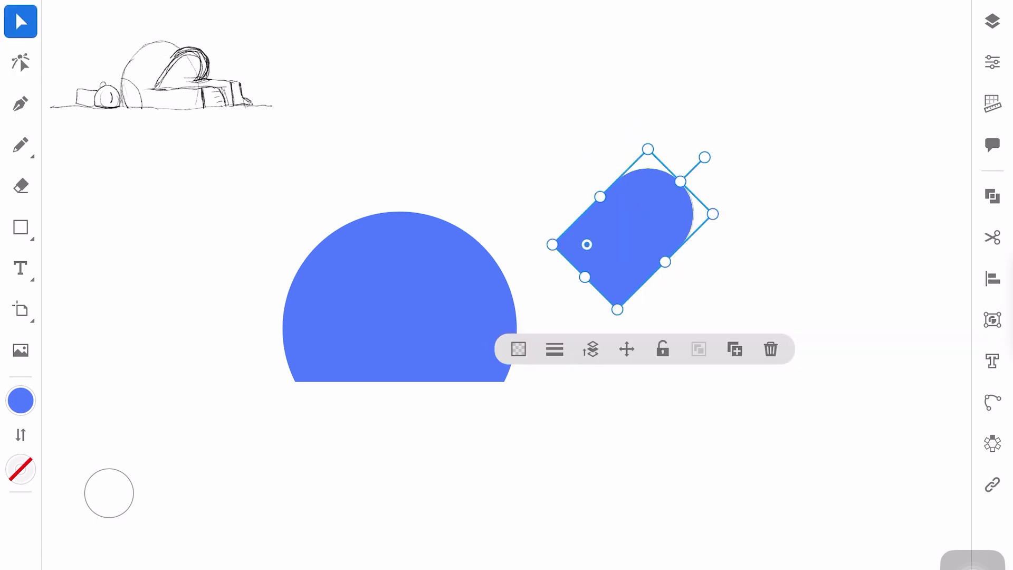
pyautogui.click(20, 401)
pyautogui.click(211, 543)
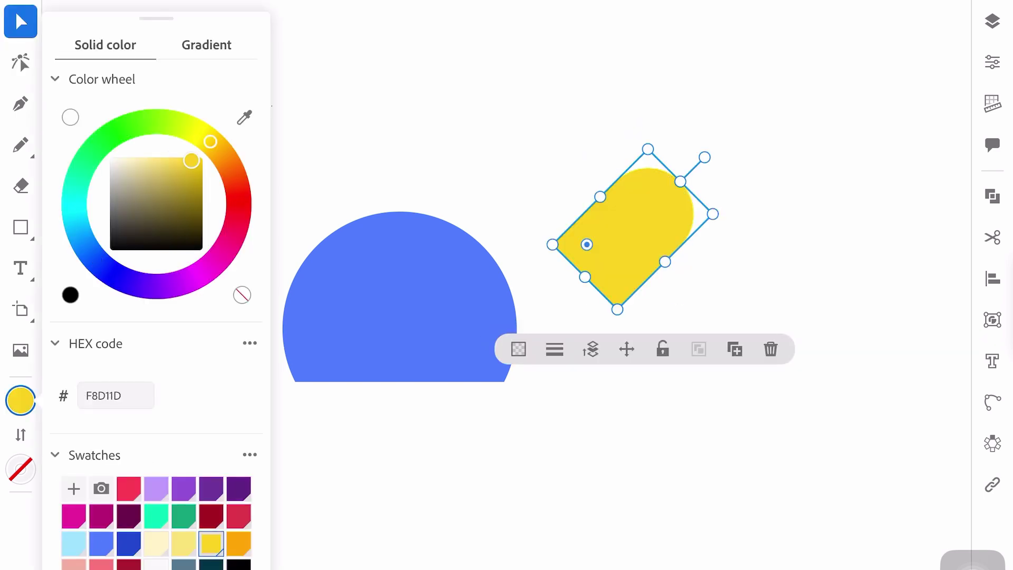
pyautogui.moveTo(633, 227)
pyautogui.mouseDown()
pyautogui.moveTo(511, 258)
pyautogui.moveTo(465, 286)
pyautogui.mouseUp()
pyautogui.click(156, 560)
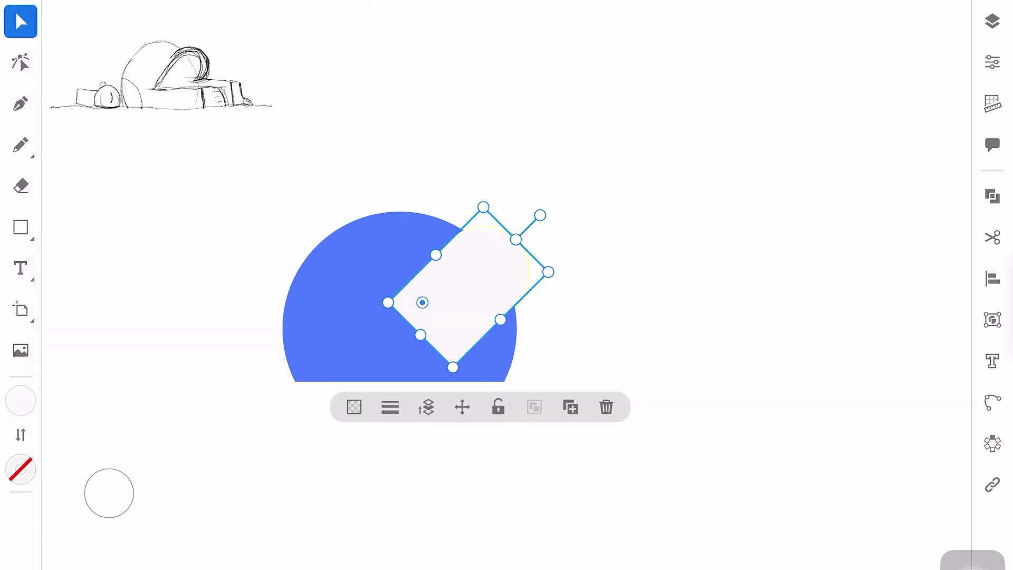
# Lock the dome layer and draw a light pink background rectangle across the canvas.
pyautogui.click(992, 21)
pyautogui.click(960, 15)
pyautogui.click(922, 60)
pyautogui.click(992, 21)
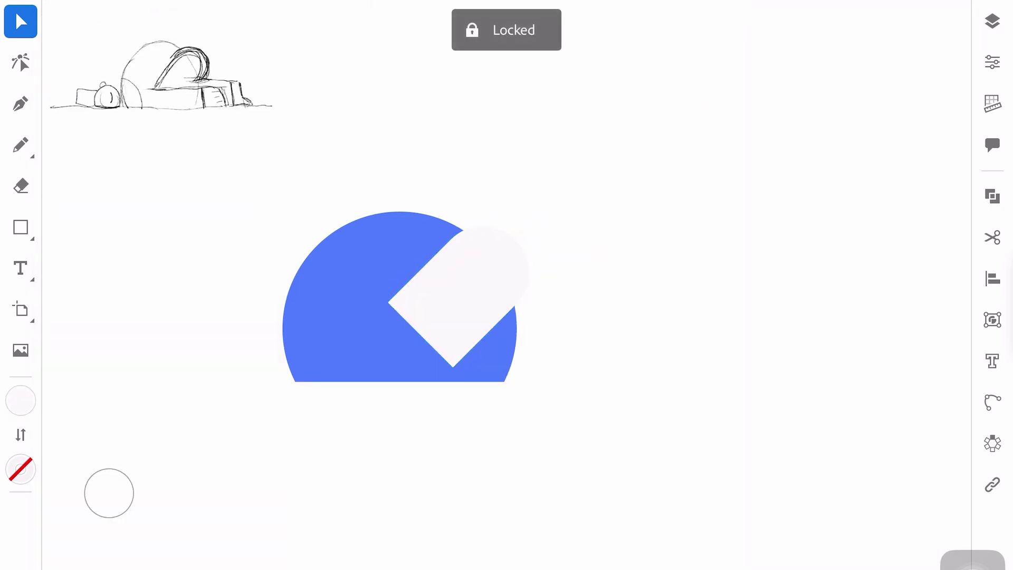
pyautogui.click(20, 400)
pyautogui.scroll(-1, 158, 522)
pyautogui.click(74, 545)
pyautogui.click(20, 227)
pyautogui.moveTo(152, 136); pyautogui.dragTo(810, 512)
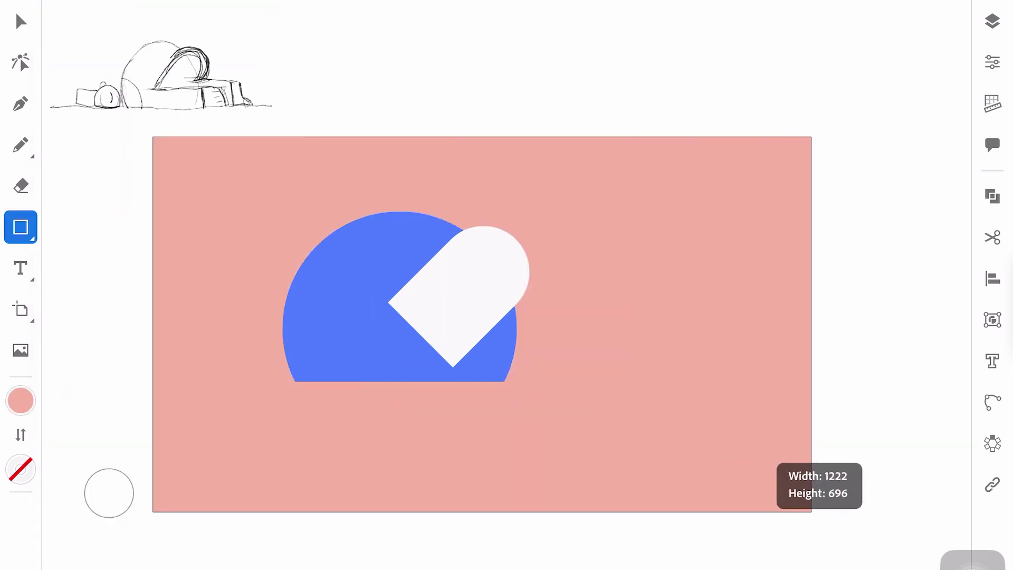
pyautogui.click(20, 21)
pyautogui.moveTo(498, 520); pyautogui.dragTo(498, 569)
# Unlock the layer, shift the dome and capsule right and down, and draw a rectangle beside them.
pyautogui.click(992, 21)
pyautogui.click(921, 60)
pyautogui.click(992, 21)
pyautogui.moveTo(448, 295); pyautogui.dragTo(561, 341)
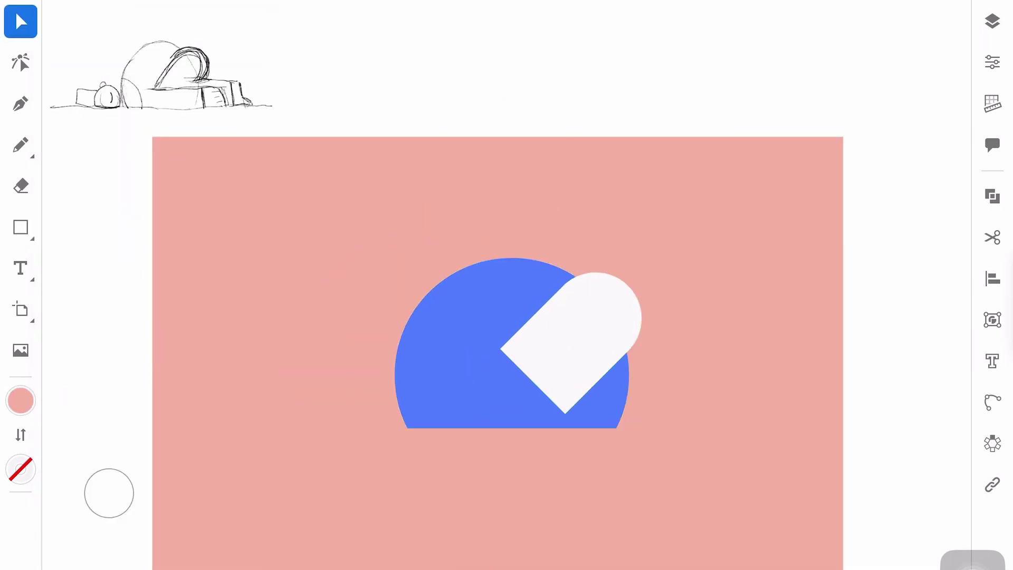
pyautogui.moveTo(497, 355)
pyautogui.mouseDown()
pyautogui.moveTo(724, 423)
pyautogui.moveTo(809, 423)
pyautogui.mouseUp()
pyautogui.click(20, 400)
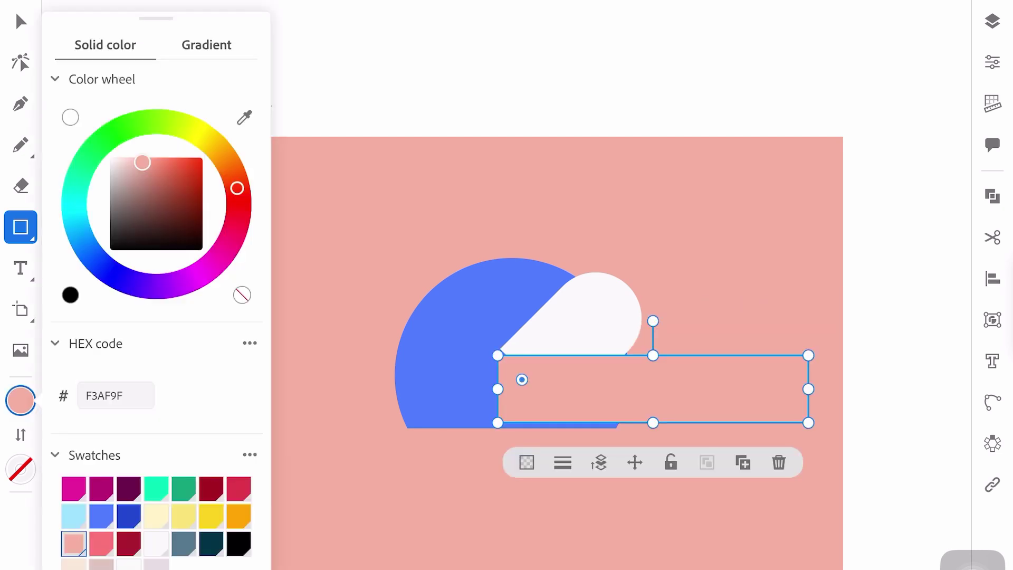
# Fill the new rectangle blue and shorten the bar from its right end.
pyautogui.click(101, 516)
pyautogui.click(20, 400)
pyautogui.click(580, 528)
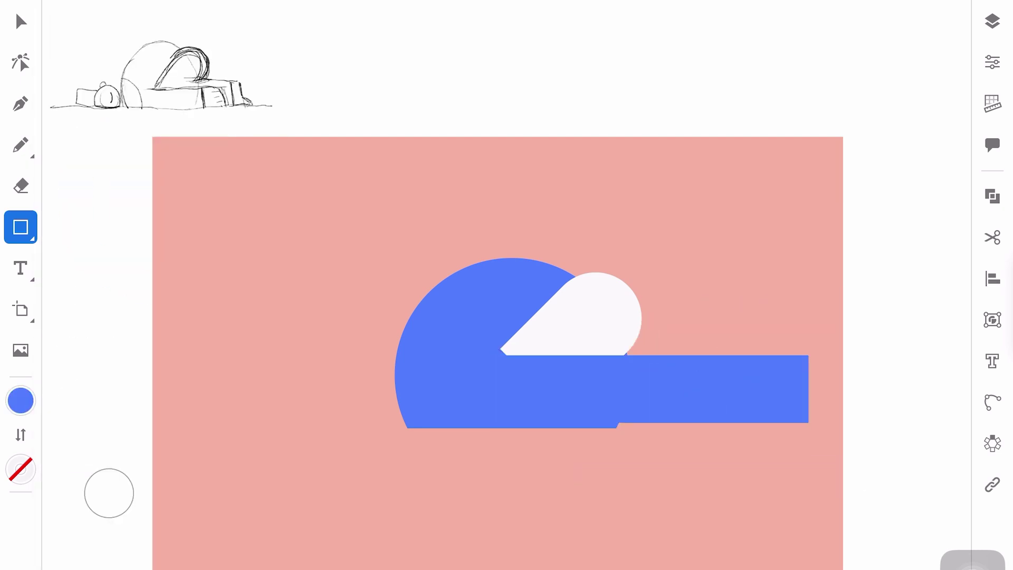
pyautogui.moveTo(712, 333)
pyautogui.mouseDown()
pyautogui.moveTo(690, 389)
pyautogui.moveTo(739, 394)
pyautogui.mouseUp()
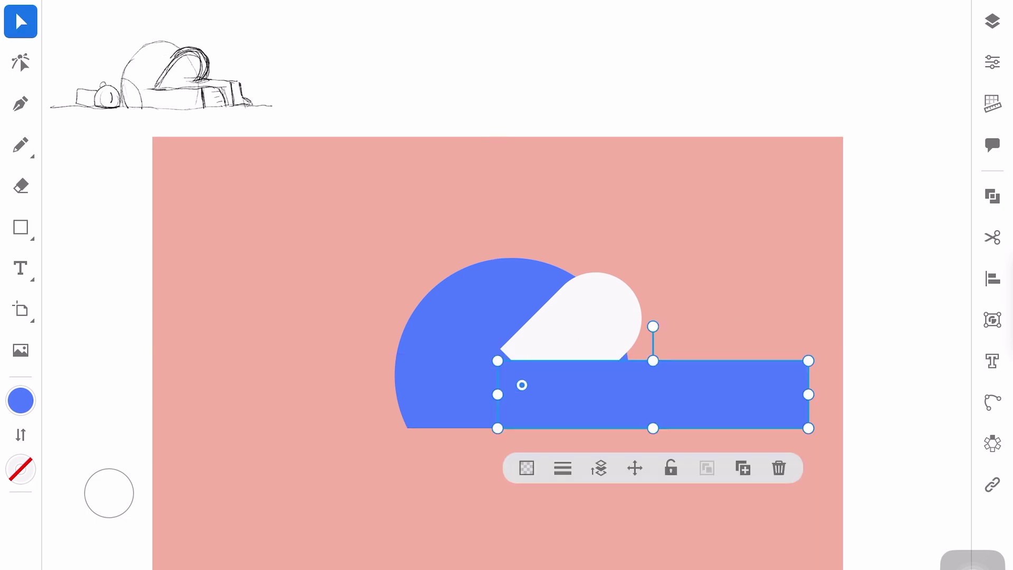
pyautogui.moveTo(808, 394); pyautogui.dragTo(710, 394)
# Fill the bar off-white F8F8F8, then add a smaller blue copy inside it.
pyautogui.click(20, 400)
pyautogui.click(156, 543)
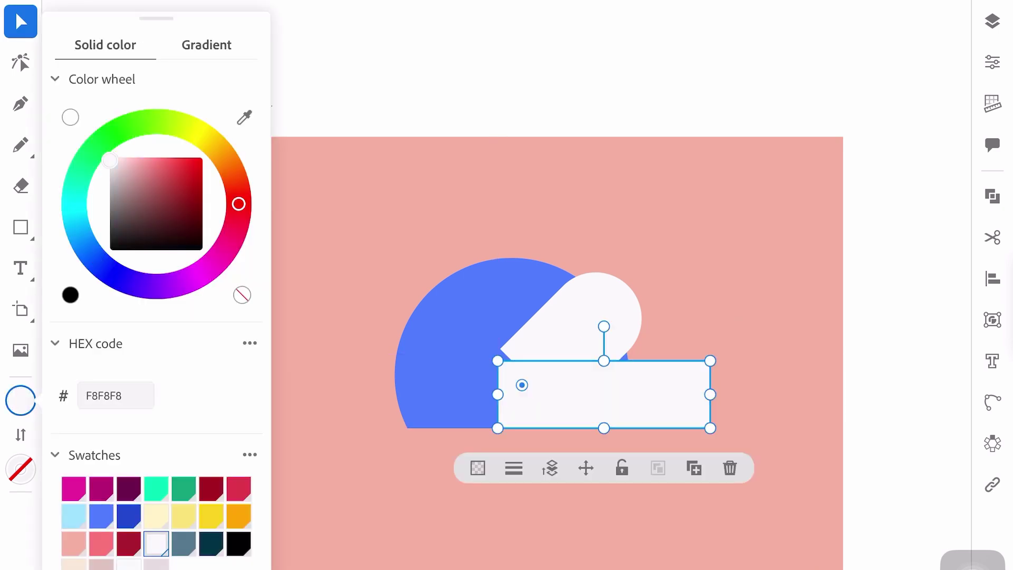
pyautogui.click(581, 211)
pyautogui.click(604, 394)
pyautogui.click(693, 468)
pyautogui.moveTo(710, 361); pyautogui.dragTo(686, 377)
pyautogui.click(20, 401)
pyautogui.click(104, 513)
pyautogui.click(581, 211)
# Drag the white capsule's lower-left and bottom-right anchors down onto the white bar.
pyautogui.click(522, 385)
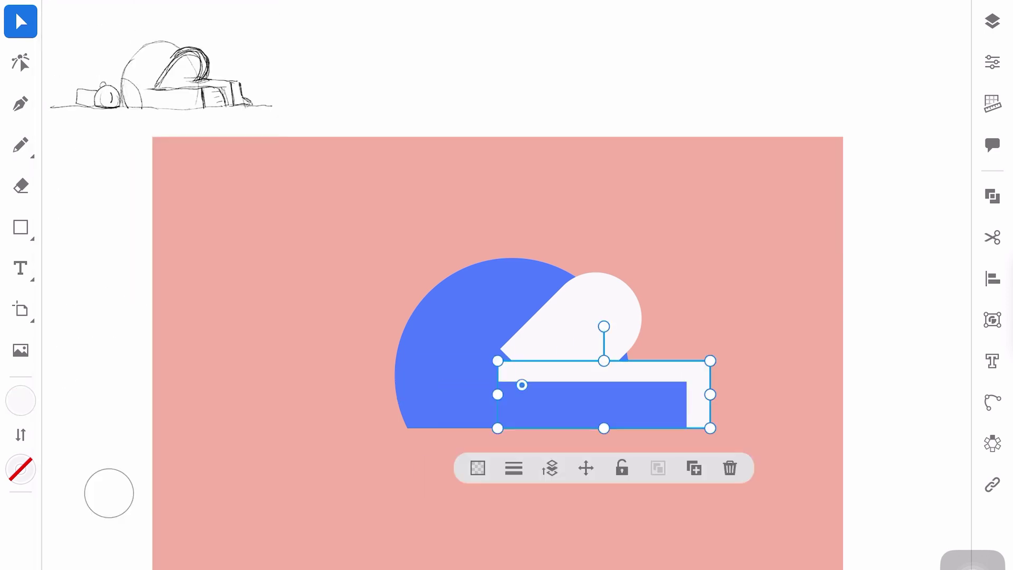
pyautogui.click(580, 211)
pyautogui.click(596, 317)
pyautogui.click(20, 62)
pyautogui.moveTo(501, 351)
pyautogui.mouseDown()
pyautogui.moveTo(454, 395)
pyautogui.moveTo(484, 385)
pyautogui.moveTo(464, 411)
pyautogui.mouseUp()
pyautogui.moveTo(565, 414); pyautogui.dragTo(554, 428)
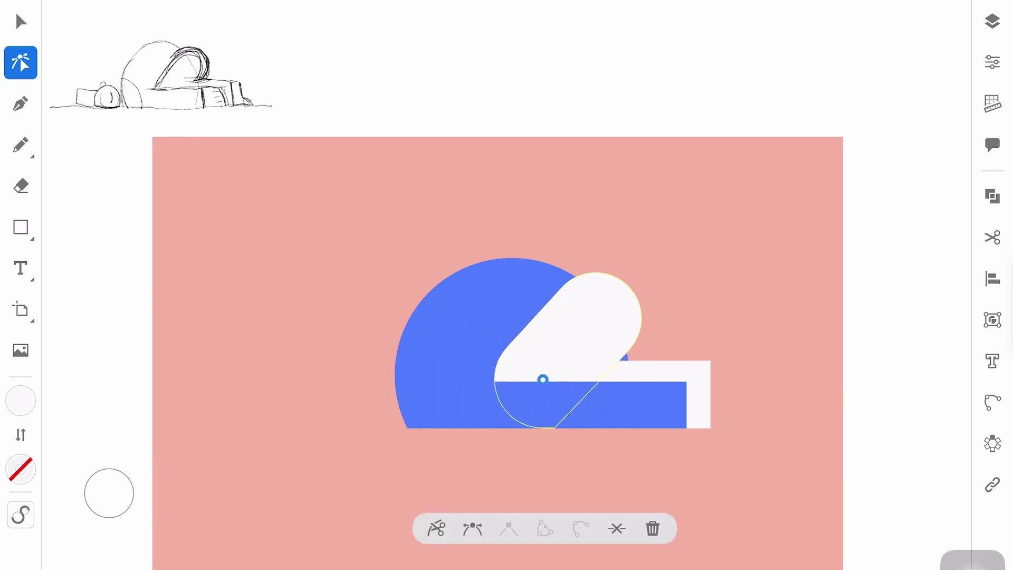
pyautogui.press('v')
pyautogui.click(522, 385)
pyautogui.hotkey('ctrl', 'z')
pyautogui.hotkey('ctrl', 'shift', 'z')
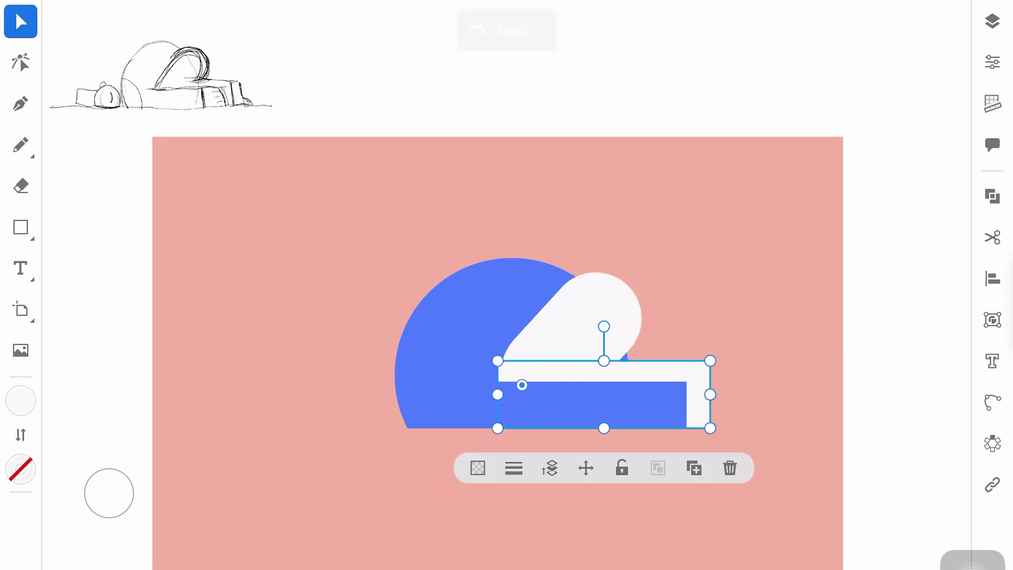
# Move the white bar's left edge rightward, then reselect the blue bar.
pyautogui.scroll(5, 697, 310)
pyautogui.moveTo(729, 499); pyautogui.dragTo(765, 499)
pyautogui.moveTo(226, 499); pyautogui.dragTo(268, 499)
pyautogui.click(422, 343)
pyautogui.click(660, 454)
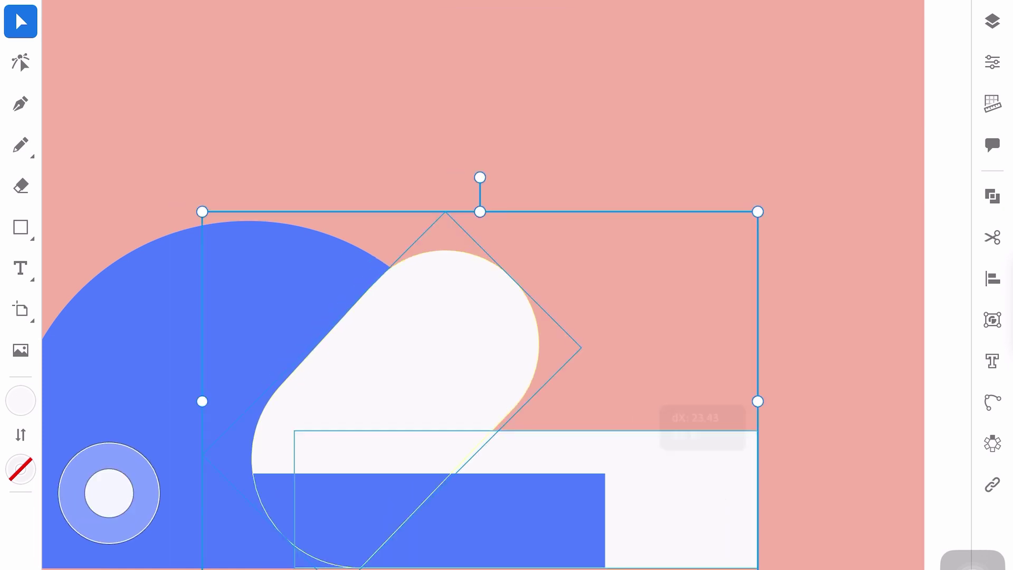
pyautogui.scroll(-5, 506, 316)
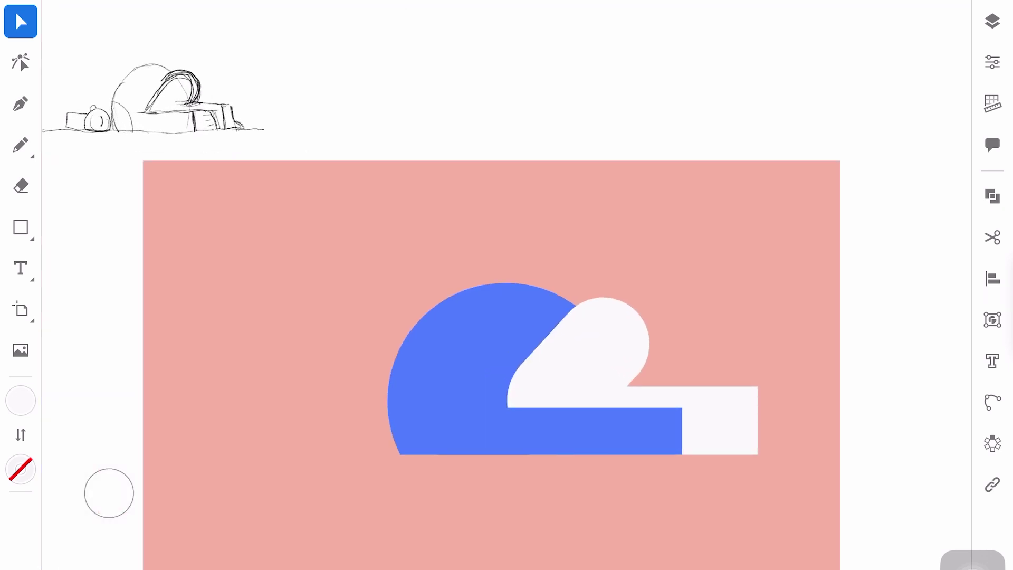
pyautogui.click(554, 431)
# Shrink the blue bar to a small square and fill it red.
pyautogui.moveTo(434, 431); pyautogui.dragTo(631, 431)
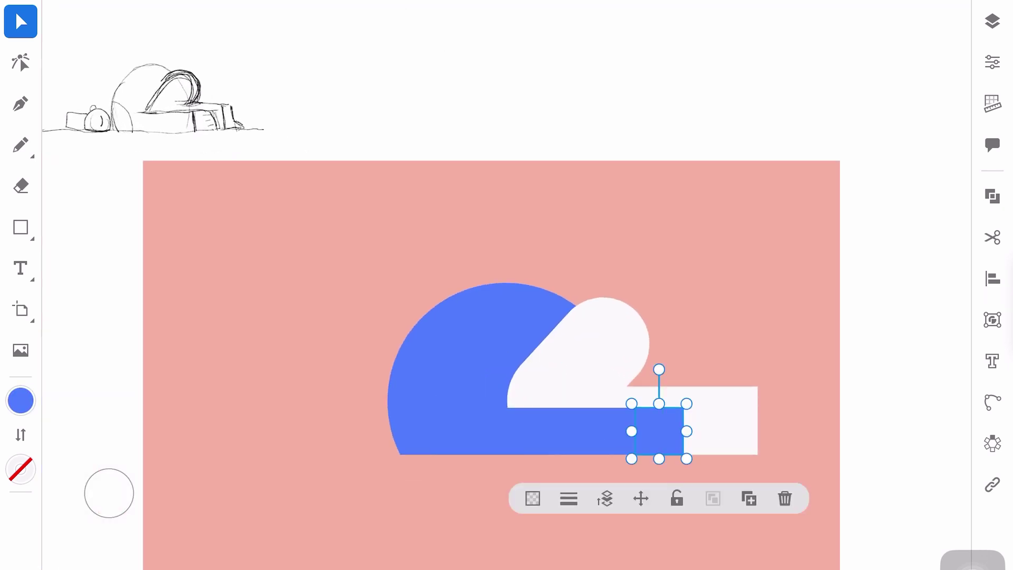
pyautogui.click(20, 400)
pyautogui.click(197, 516)
pyautogui.click(20, 400)
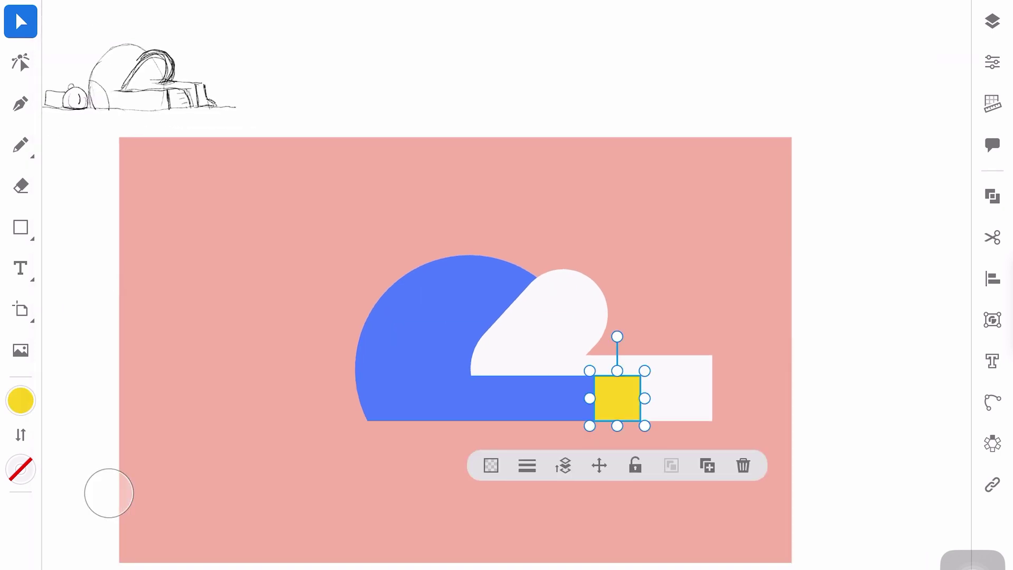
pyautogui.click(20, 401)
pyautogui.click(127, 486)
pyautogui.click(317, 211)
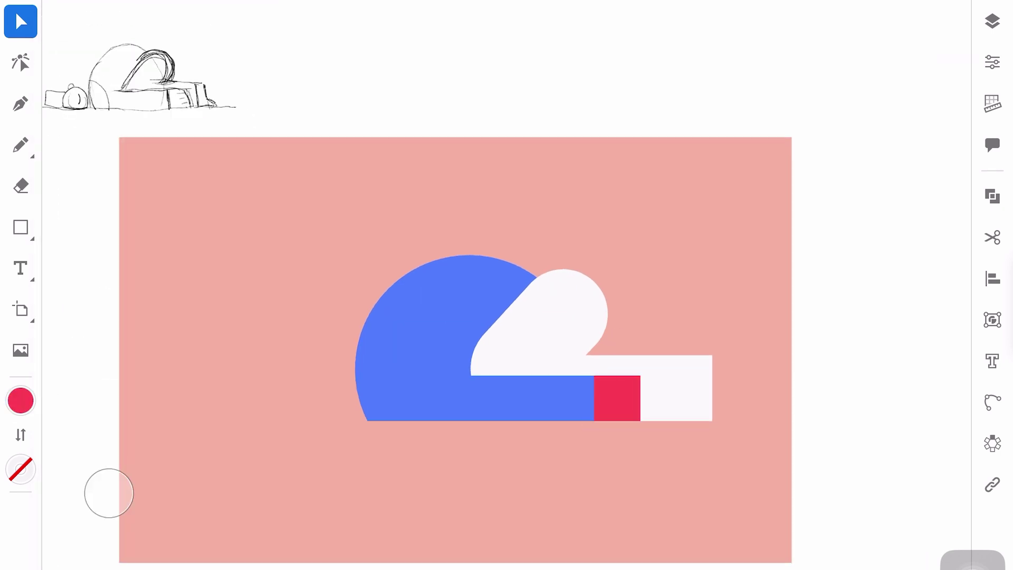
# Narrow the white bar to a red strip at its right end.
pyautogui.click(675, 391)
pyautogui.moveTo(492, 388); pyautogui.dragTo(702, 388)
pyautogui.click(20, 401)
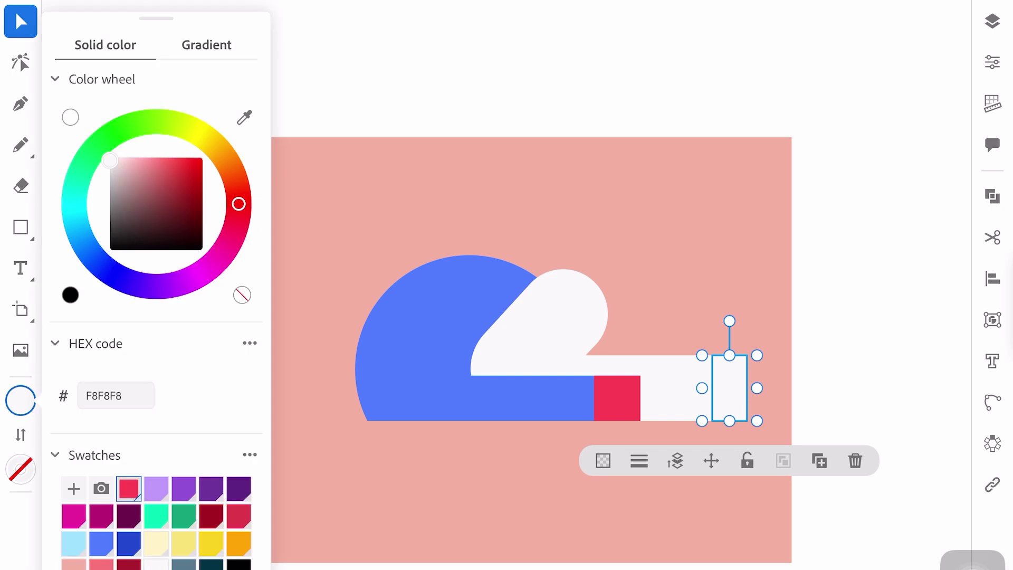
pyautogui.click(128, 488)
pyautogui.click(109, 493)
# Duplicate the blue dome as a small red semicircle placed left of the dome.
pyautogui.click(422, 370)
pyautogui.click(558, 461)
pyautogui.moveTo(583, 256); pyautogui.dragTo(505, 313)
pyautogui.moveTo(468, 343); pyautogui.dragTo(316, 399)
pyautogui.click(20, 400)
pyautogui.click(129, 483)
pyautogui.click(109, 493)
pyautogui.scroll(3, 454, 348)
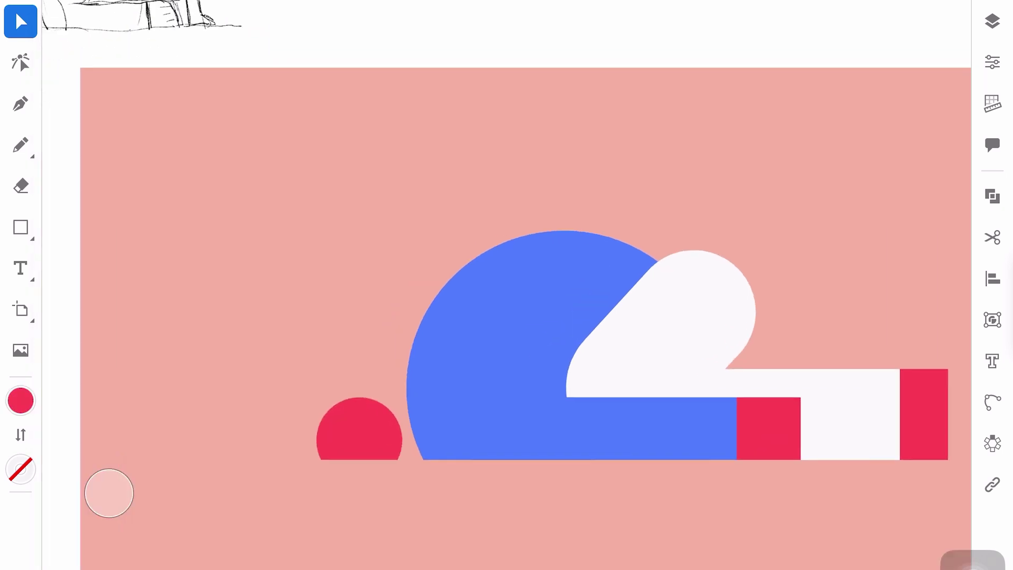
pyautogui.moveTo(403, 398); pyautogui.dragTo(414, 385)
pyautogui.moveTo(364, 422)
pyautogui.mouseDown()
pyautogui.moveTo(393, 422)
pyautogui.moveTo(325, 425)
pyautogui.mouseUp()
pyautogui.scroll(-3, 634, 306)
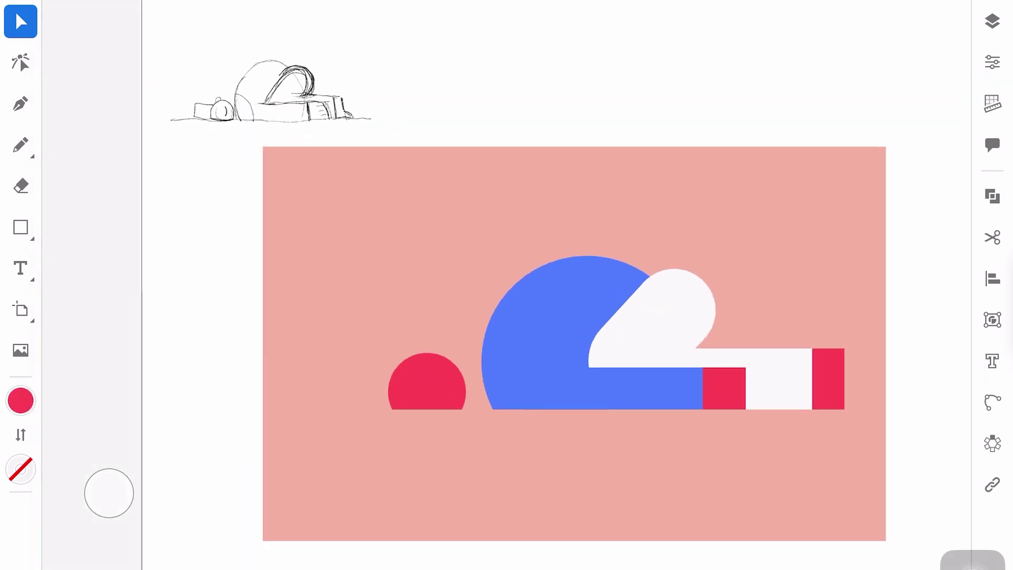
# Draw a dark teal rectangle behind the red semicircle and move both together.
pyautogui.press('m')
pyautogui.moveTo(332, 358); pyautogui.dragTo(421, 411)
pyautogui.click(21, 401)
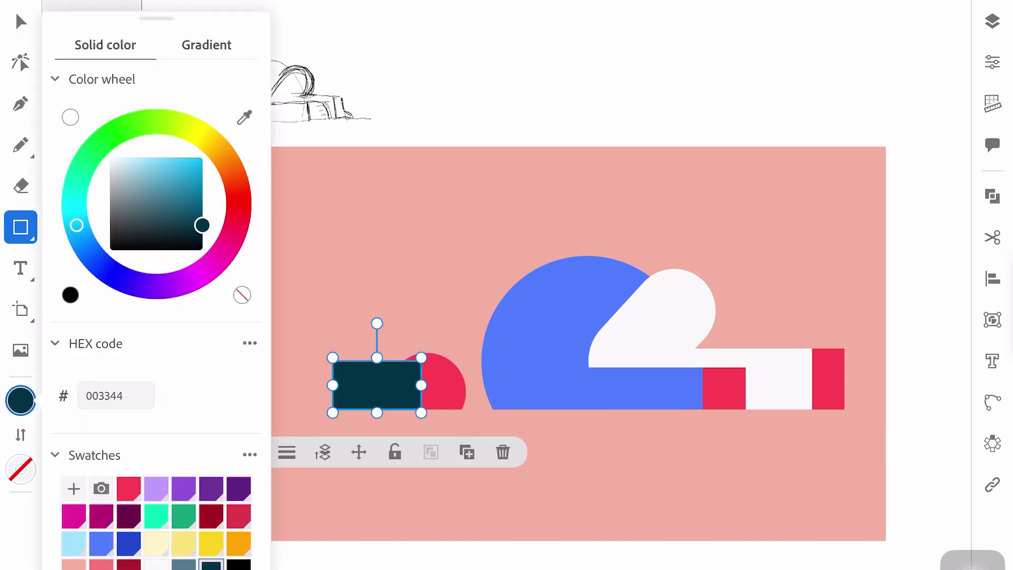
pyautogui.press('v')
pyautogui.click(323, 452)
pyautogui.moveTo(369, 452); pyautogui.dragTo(334, 453)
pyautogui.click(580, 501)
pyautogui.moveTo(332, 316); pyautogui.dragTo(470, 412)
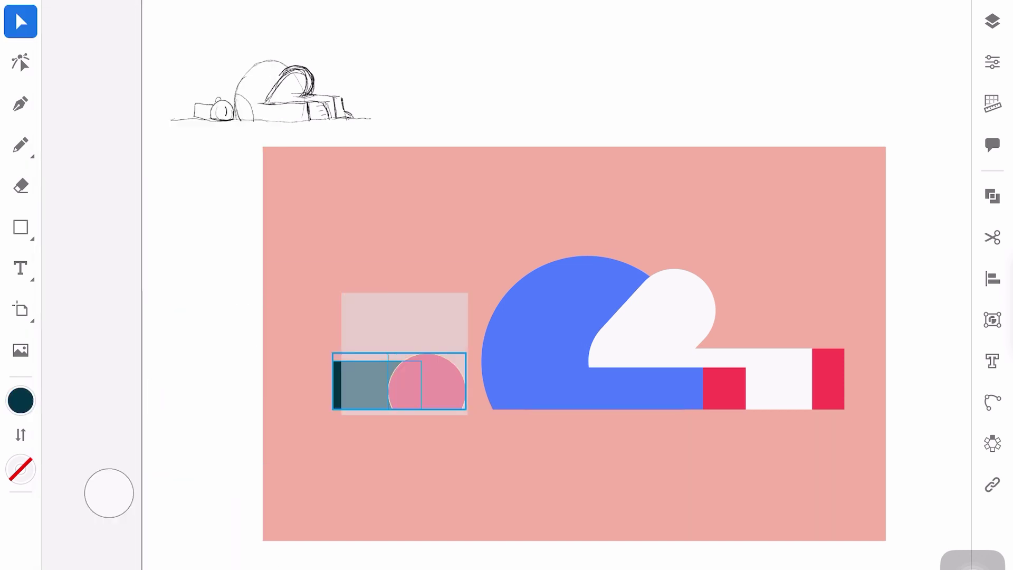
pyautogui.hotkey('ctrl', 'shift', 'a')
# Draw a circle above the semicircle, move it down-right, and fill it red.
pyautogui.scroll(1, 549, 348)
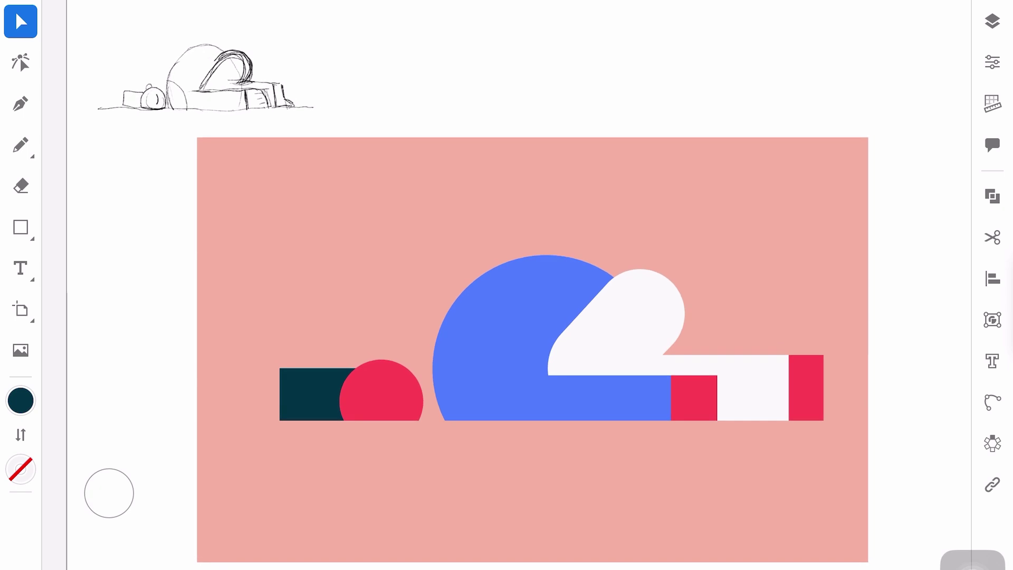
pyautogui.press('m')
pyautogui.click(101, 227)
pyautogui.moveTo(350, 293); pyautogui.dragTo(453, 396)
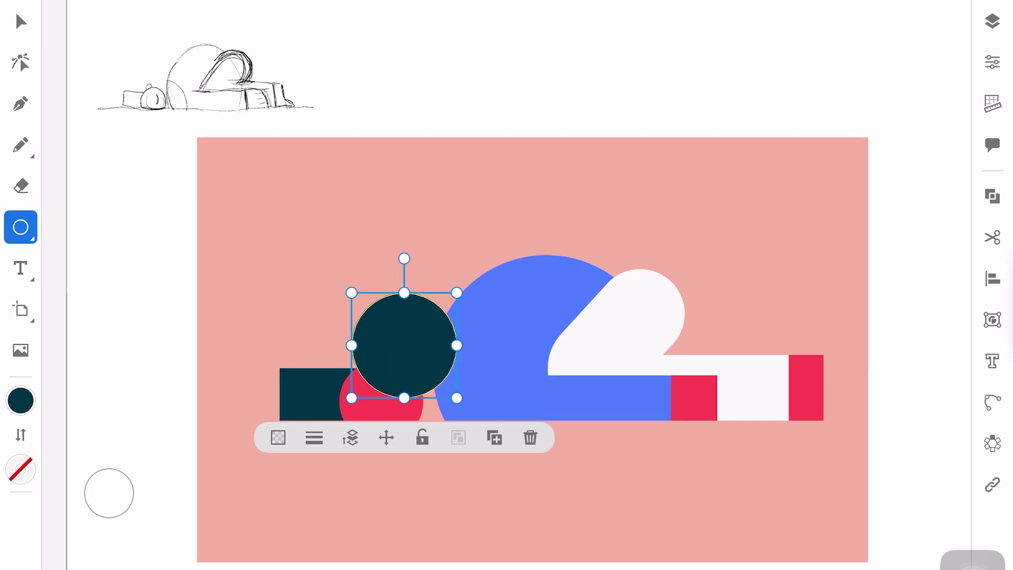
pyautogui.press('v')
pyautogui.moveTo(403, 344); pyautogui.dragTo(441, 394)
pyautogui.click(21, 400)
pyautogui.click(129, 486)
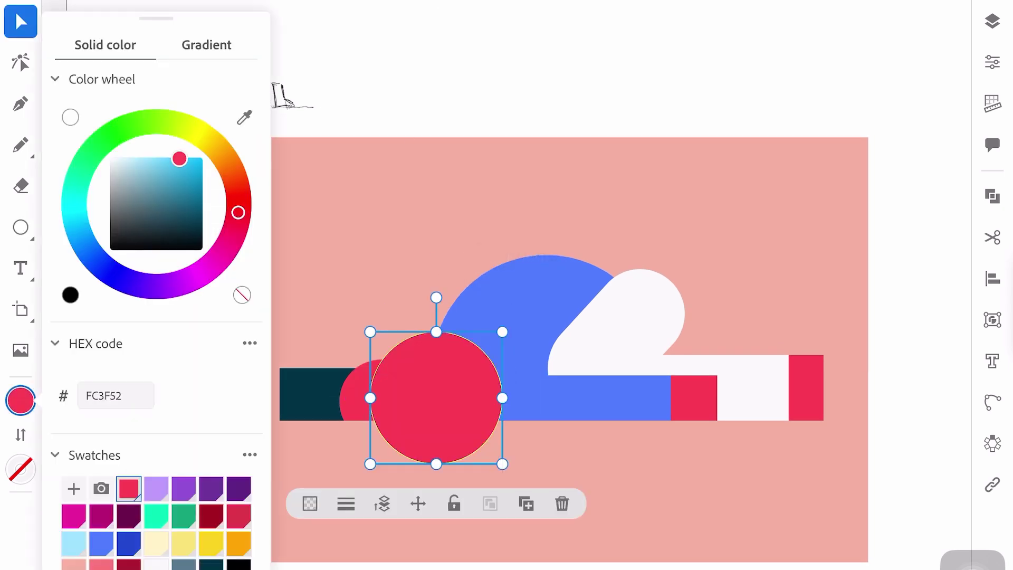
# Intersect the red circle with a duplicate of the blue dome.
pyautogui.click(506, 306)
pyautogui.hotkey('ctrl', 'd')
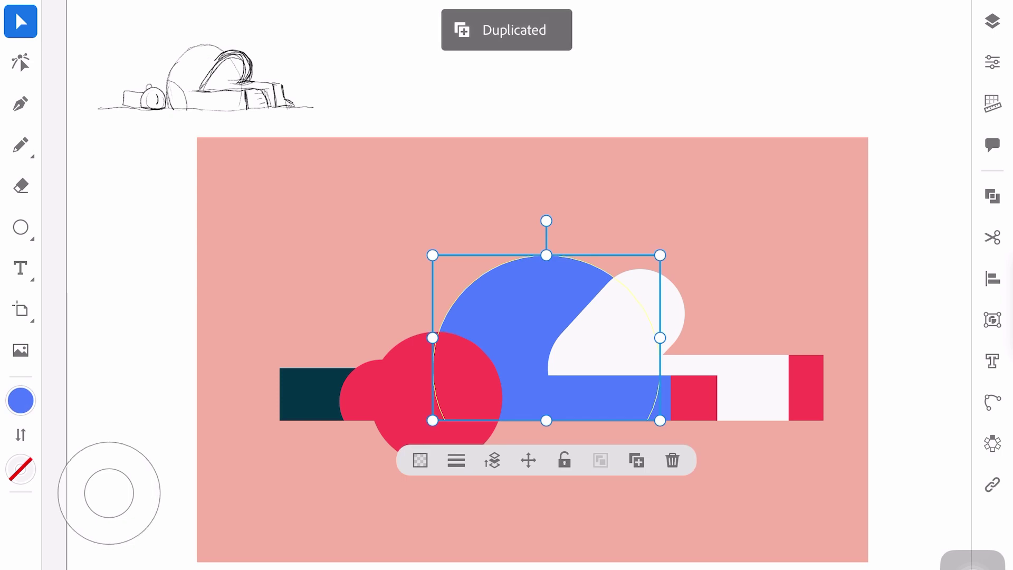
pyautogui.keyDown('shift'); pyautogui.click(401, 401); pyautogui.keyUp('shift')
pyautogui.click(992, 196)
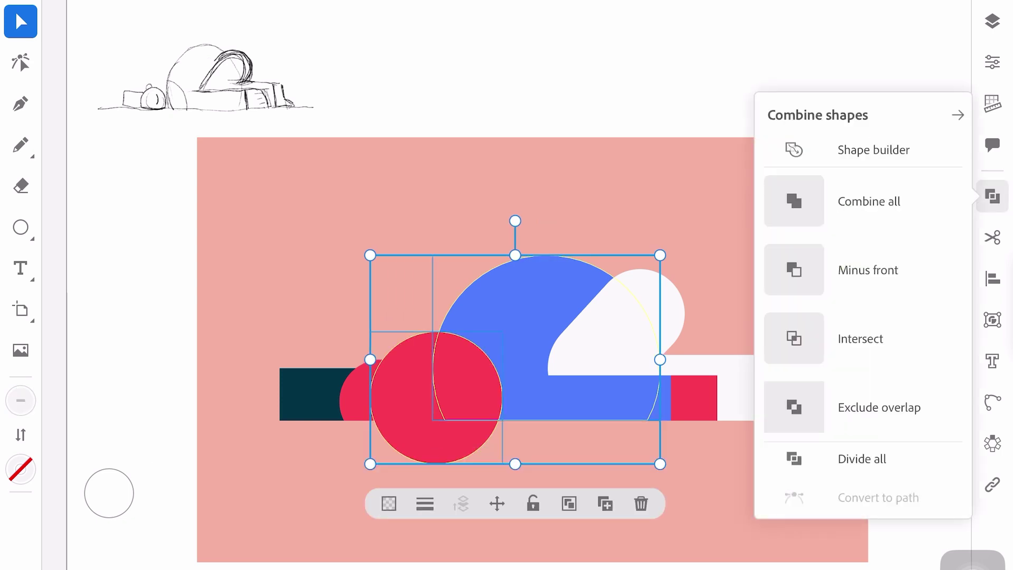
pyautogui.click(794, 338)
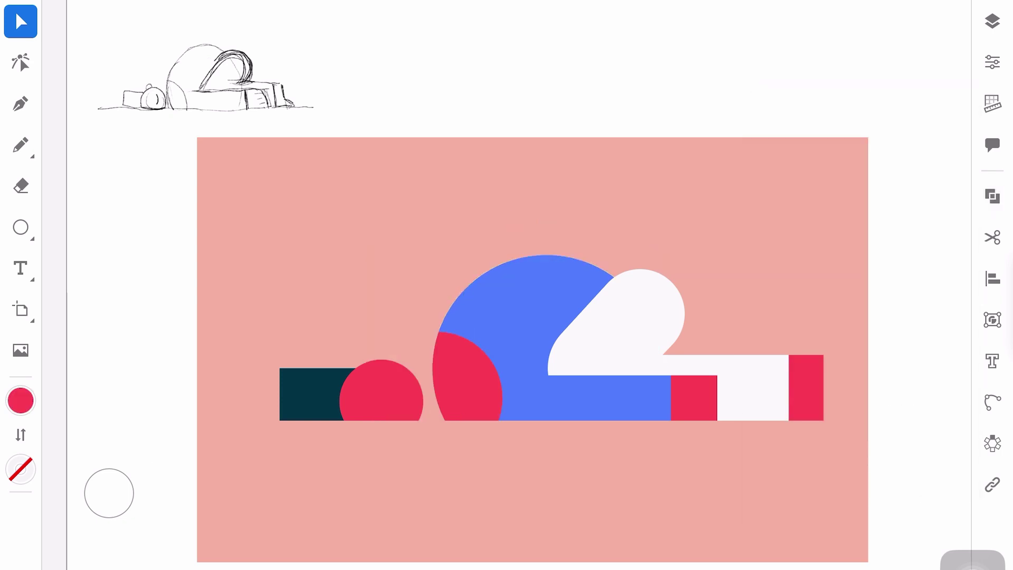
# Try a yellow fill on the resulting lens, then delete it.
pyautogui.click(467, 377)
pyautogui.click(20, 400)
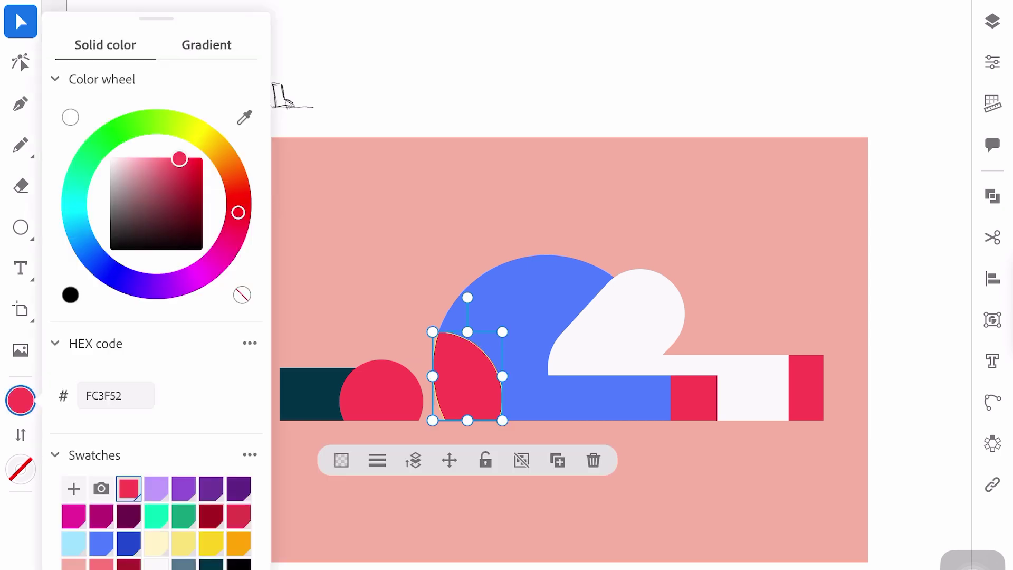
pyautogui.click(206, 543)
pyautogui.click(593, 461)
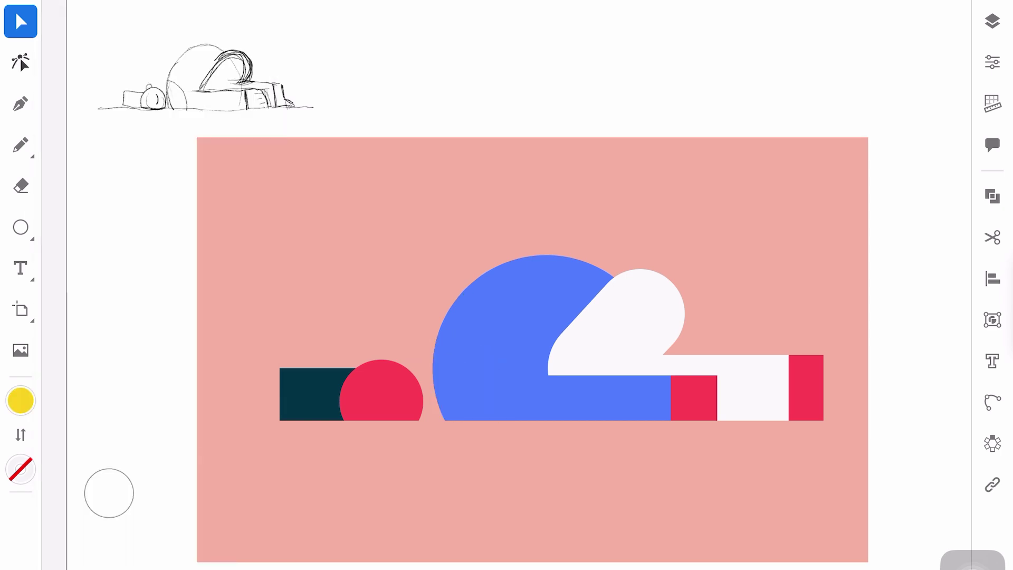
pyautogui.click(21, 62)
pyautogui.click(597, 396)
# Slant the red square's right edge and draw a dark red A3121F shading triangle.
pyautogui.moveTo(637, 358)
pyautogui.mouseDown()
pyautogui.moveTo(609, 358)
pyautogui.moveTo(584, 394)
pyautogui.mouseUp()
pyautogui.click(20, 21)
pyautogui.click(20, 400)
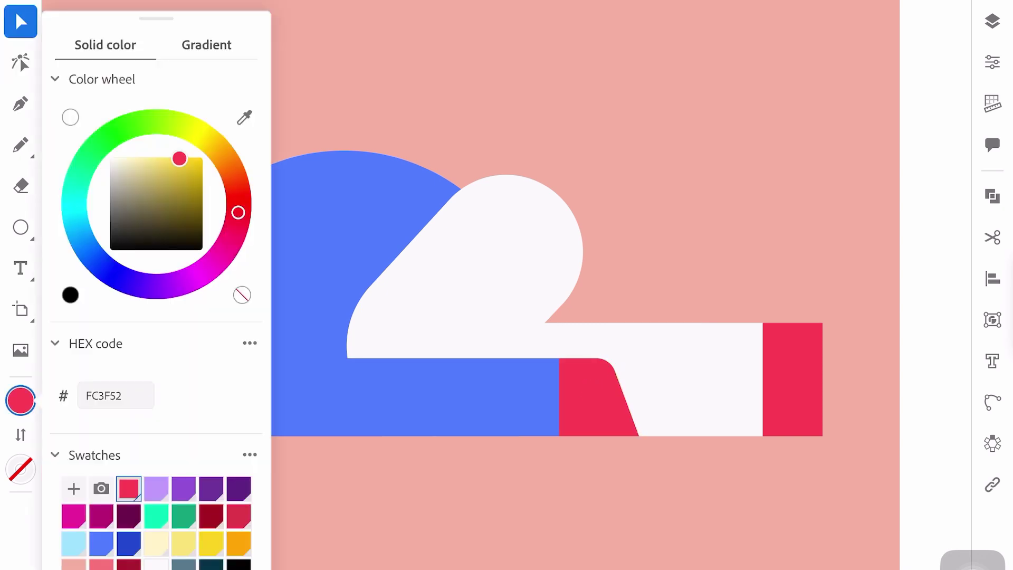
pyautogui.click(211, 516)
pyautogui.press('p')
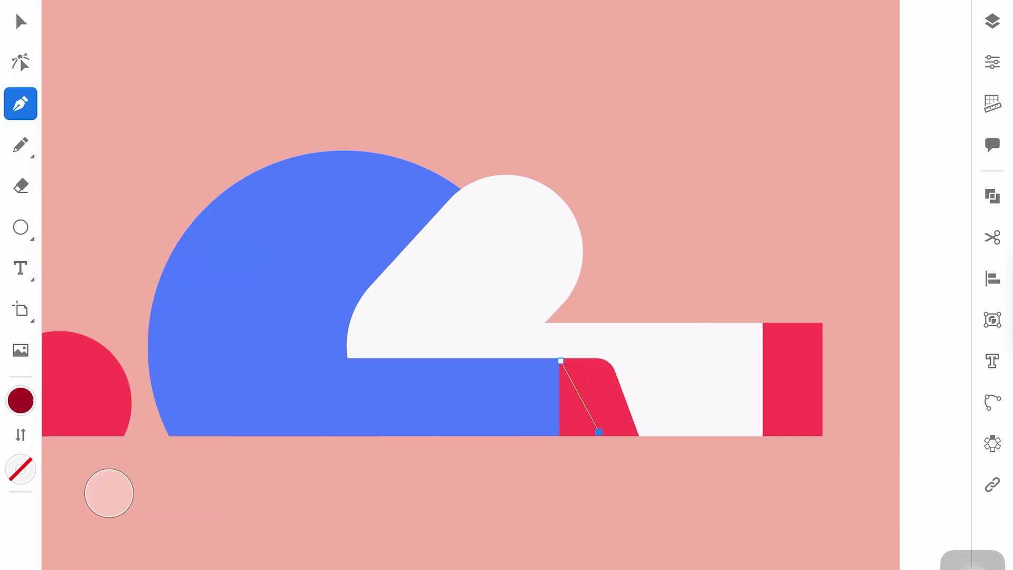
pyautogui.scroll(3, 649, 312)
pyautogui.click(500, 430)
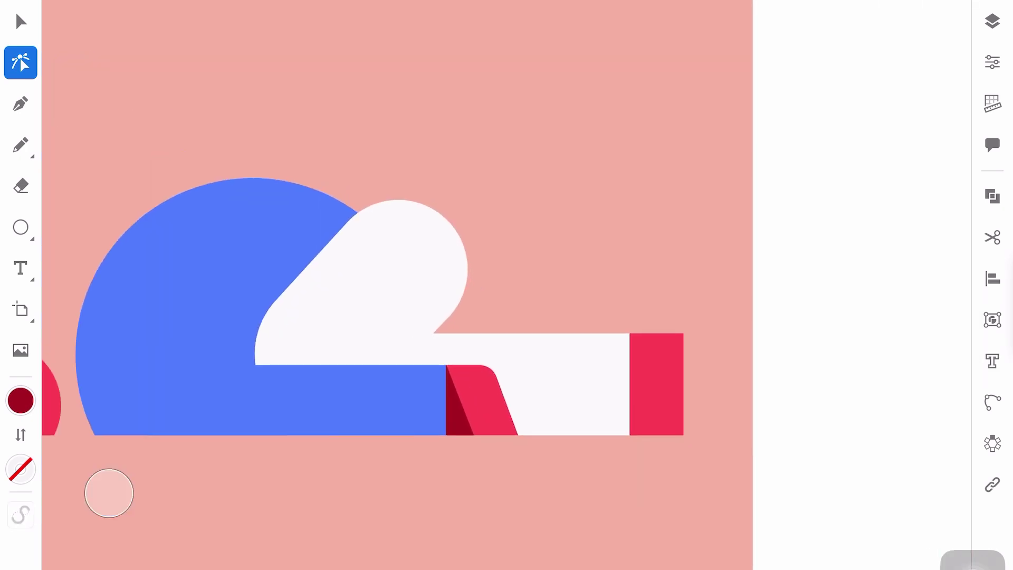
# Copy the dark triangle onto the end rectangle and stretch it to the top.
pyautogui.moveTo(459, 401); pyautogui.dragTo(650, 401)
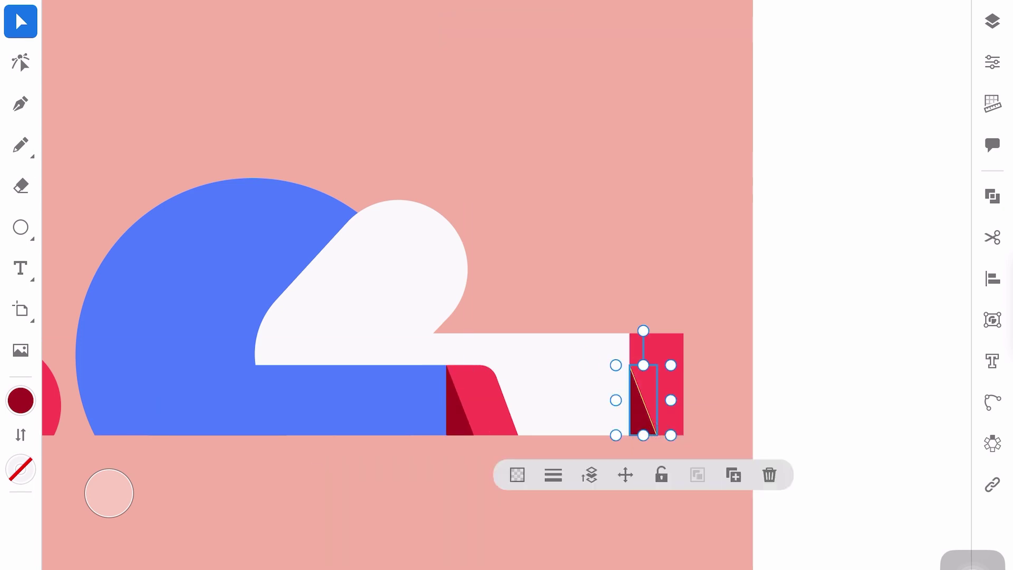
pyautogui.press('a')
pyautogui.click(499, 448)
pyautogui.moveTo(496, 414); pyautogui.dragTo(495, 355)
pyautogui.moveTo(522, 513); pyautogui.dragTo(518, 523)
# Round the red end rectangle's top-right corner.
pyautogui.click(715, 371)
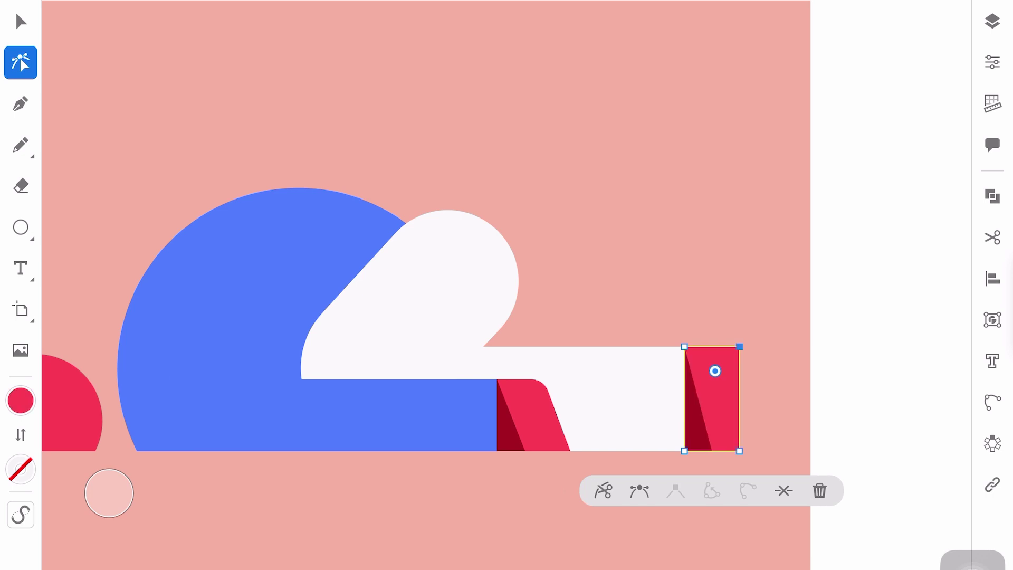
pyautogui.moveTo(715, 371); pyautogui.dragTo(707, 377)
pyautogui.click(634, 212)
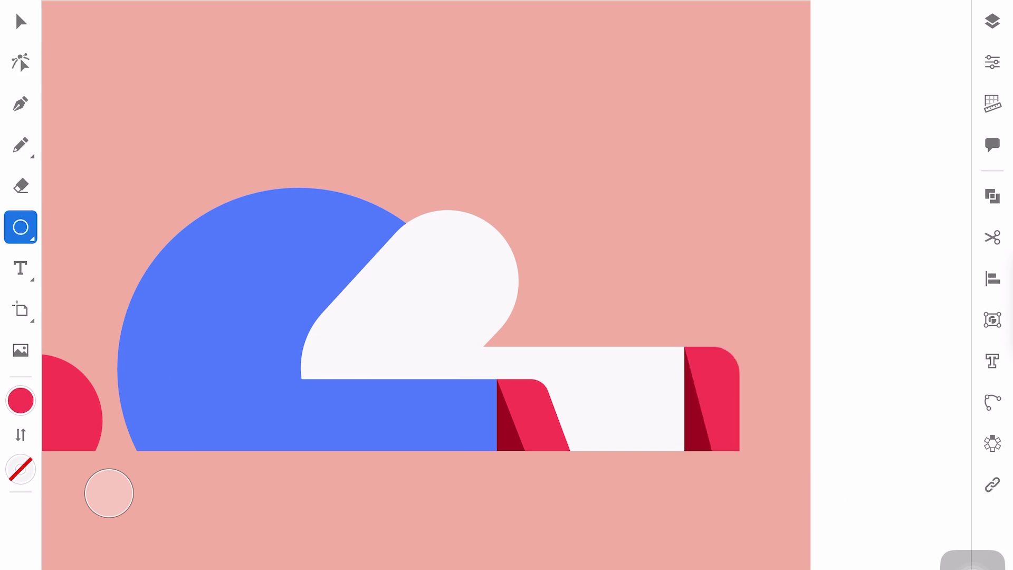
pyautogui.click(20, 103)
pyautogui.hotkey('ctrl', 'z')
# Pen-draw a red triangular toe point and adjust its bottom corners.
pyautogui.click(728, 403)
pyautogui.click(769, 447)
pyautogui.click(724, 447)
pyautogui.click(729, 402)
pyautogui.moveTo(713, 472); pyautogui.dragTo(675, 461)
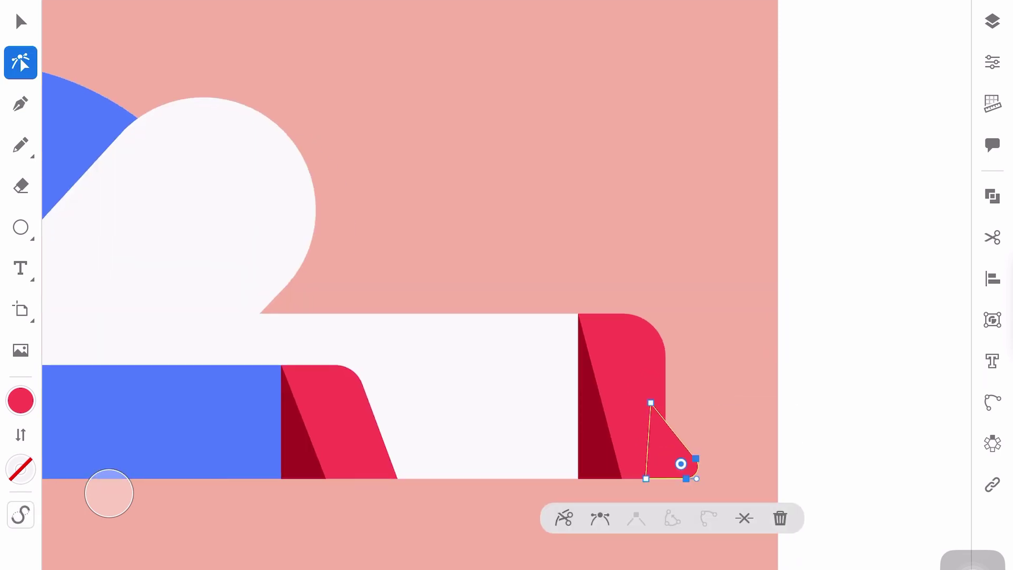
pyautogui.press('v')
pyautogui.hotkey('ctrl', '0')
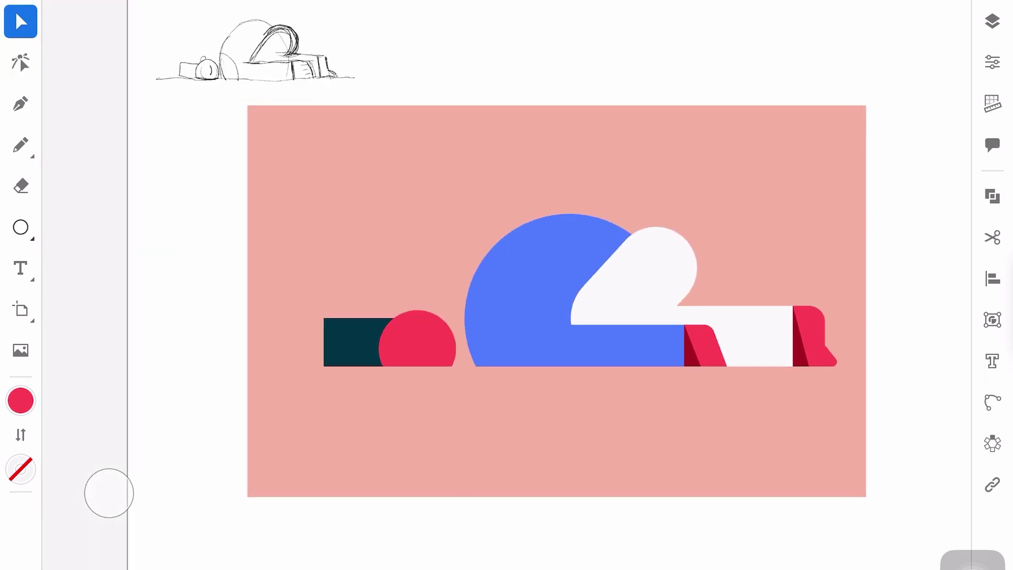
# Draw a small circular bun on top of the head.
pyautogui.click(20, 227)
pyautogui.moveTo(410, 339)
pyautogui.mouseDown()
pyautogui.moveTo(409, 244)
pyautogui.moveTo(417, 305)
pyautogui.mouseUp()
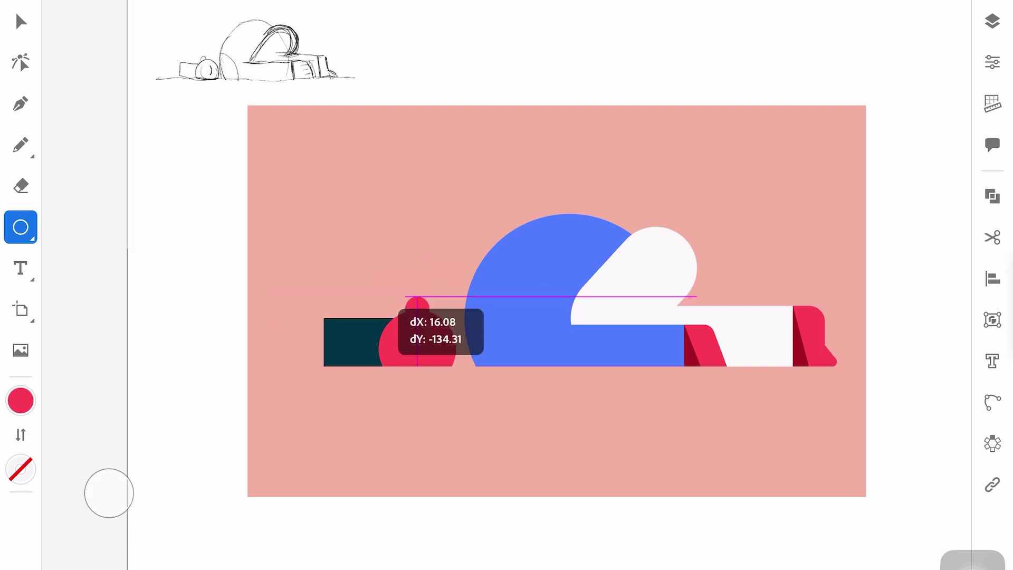
pyautogui.press('v')
pyautogui.scroll(3, 769, 215)
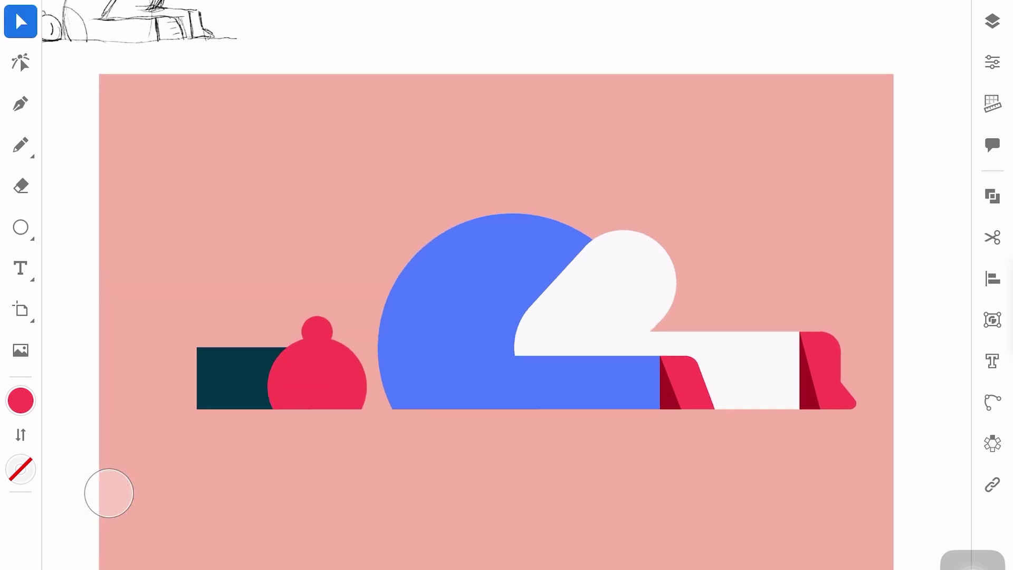
# Add a darker blue shadow wedge inside the body, placed behind the white arm.
pyautogui.click(546, 383)
pyautogui.click(506, 501)
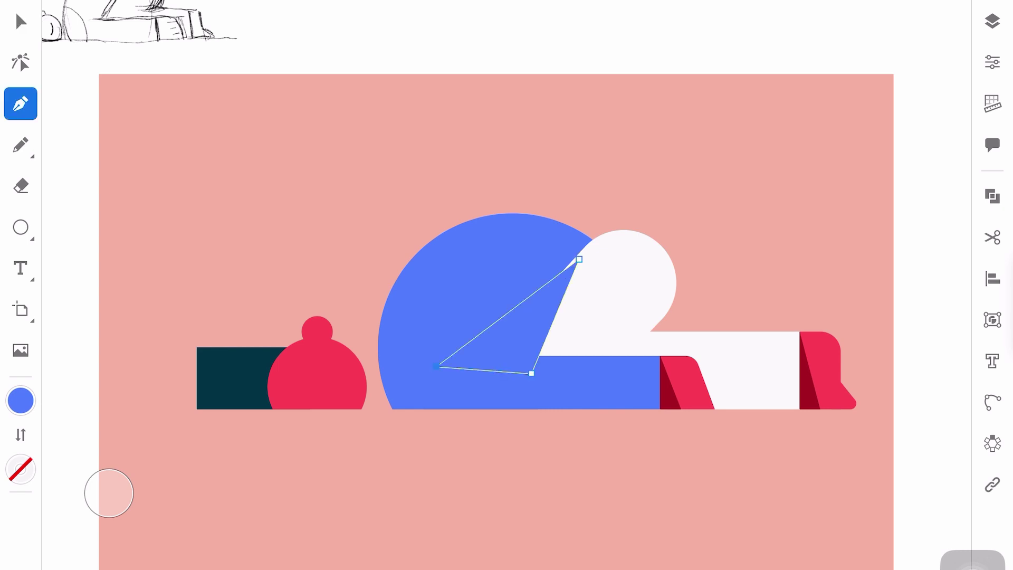
pyautogui.click(436, 365)
pyautogui.click(20, 400)
pyautogui.click(116, 543)
pyautogui.click(20, 21)
pyautogui.click(506, 337)
pyautogui.click(380, 412)
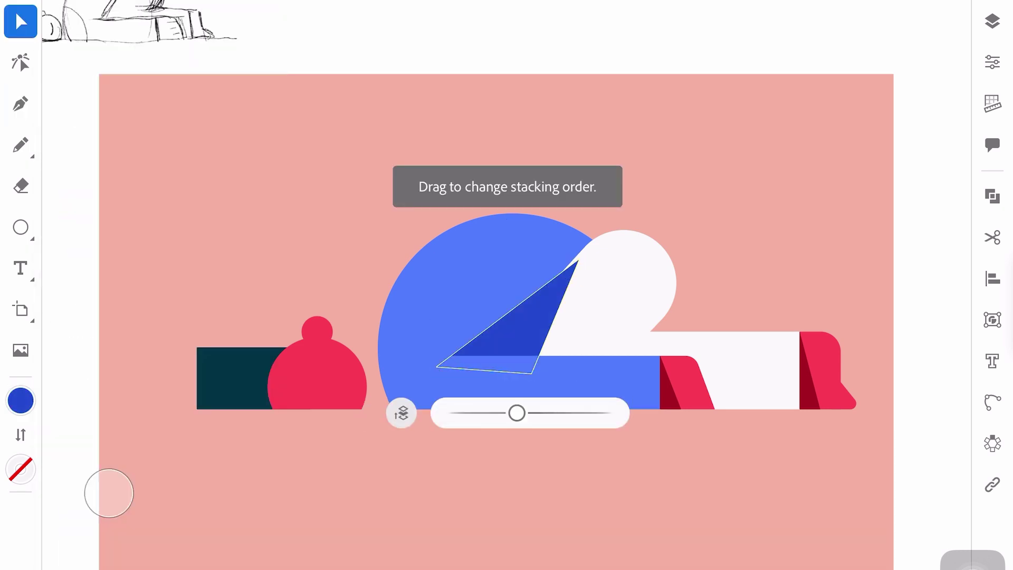
pyautogui.click(506, 501)
# Draw a small dark teal (003344) circle above the figure.
pyautogui.scroll(-3, 496, 316)
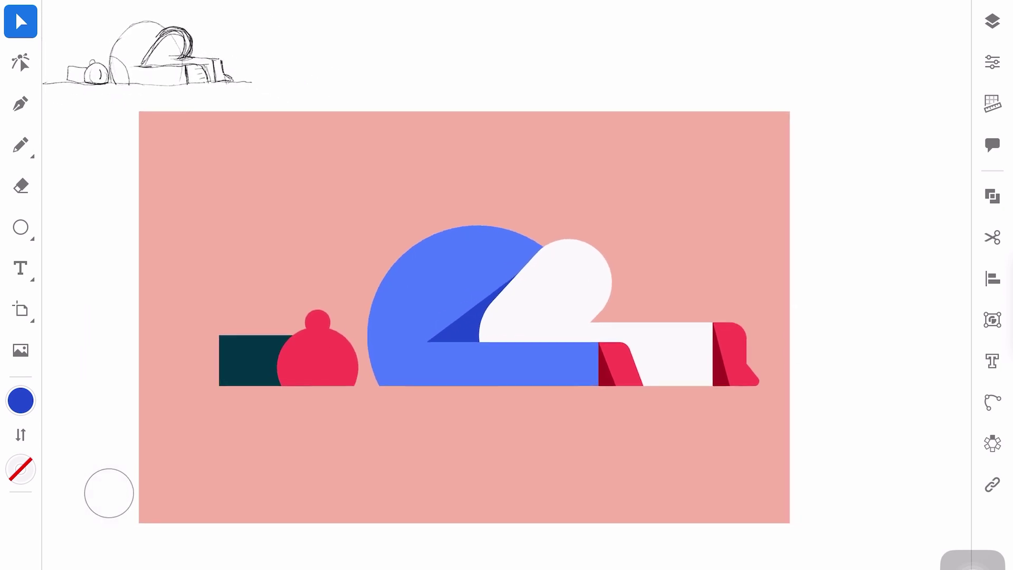
pyautogui.scroll(2, 496, 317)
pyautogui.click(21, 400)
pyautogui.click(21, 227)
pyautogui.moveTo(358, 201); pyautogui.dragTo(385, 226)
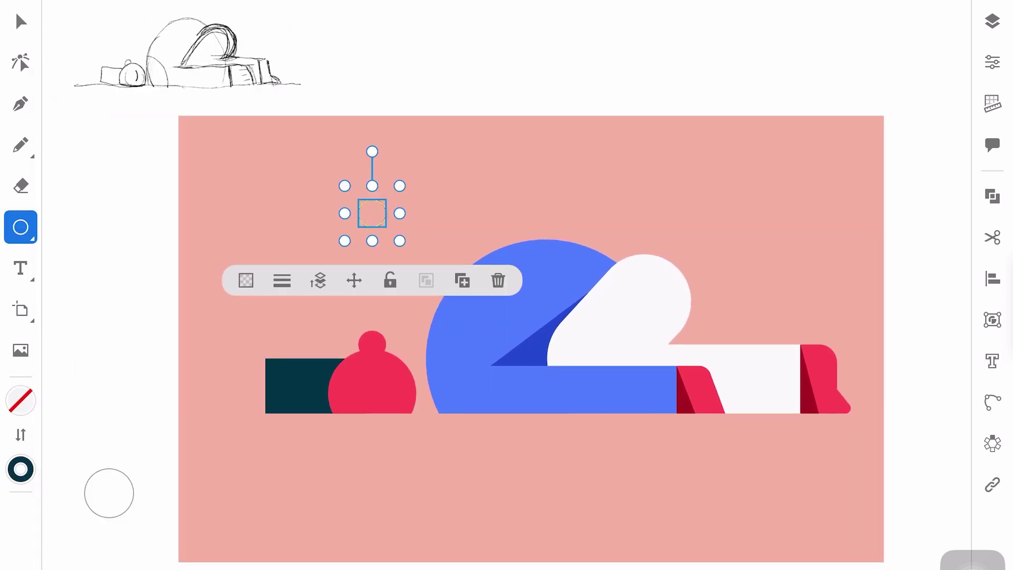
# Set the teal circle's stroke weight to 5 pt.
pyautogui.click(993, 62)
pyautogui.scroll(-4, 855, 316)
pyautogui.click(857, 410)
pyautogui.write('5')
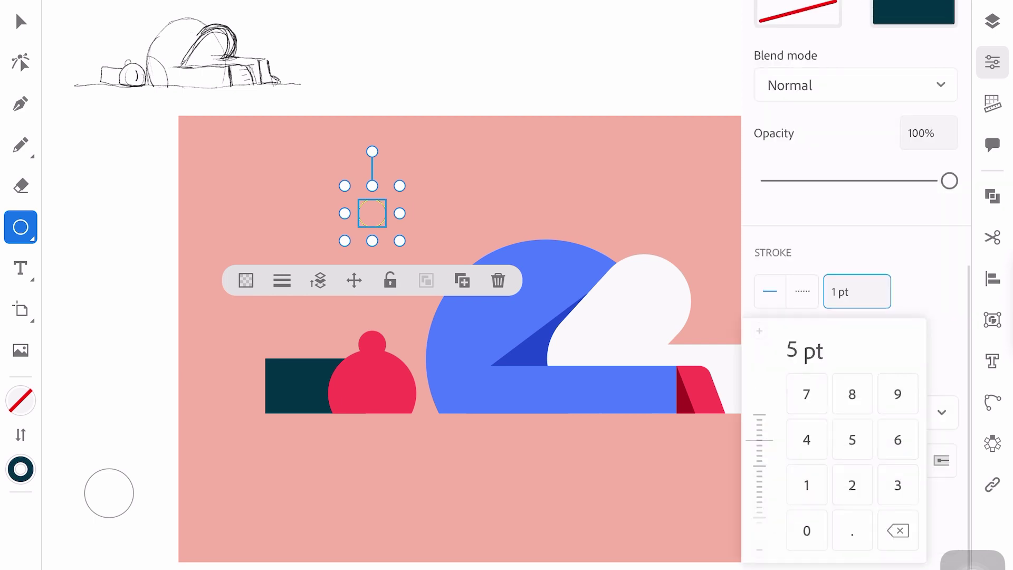
pyautogui.click(992, 62)
# Cut the circle to an arc, move it onto the red head and bring it forward.
pyautogui.click(20, 62)
pyautogui.click(385, 214)
pyautogui.click(20, 21)
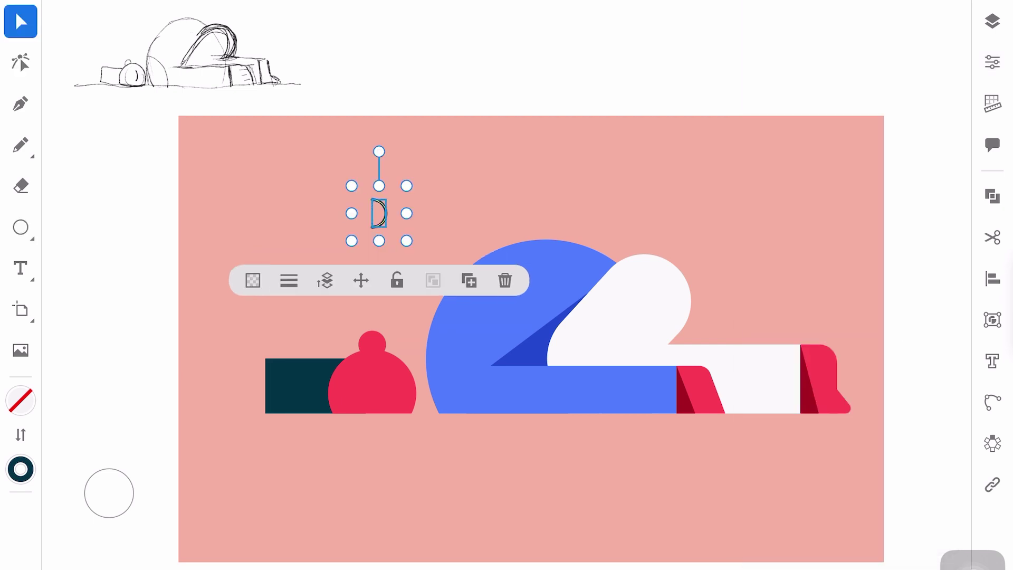
pyautogui.moveTo(377, 213); pyautogui.dragTo(378, 376)
pyautogui.click(272, 443)
pyautogui.moveTo(402, 444); pyautogui.dragTo(434, 444)
pyautogui.click(528, 502)
pyautogui.click(385, 375)
pyautogui.moveTo(386, 375); pyautogui.dragTo(393, 372)
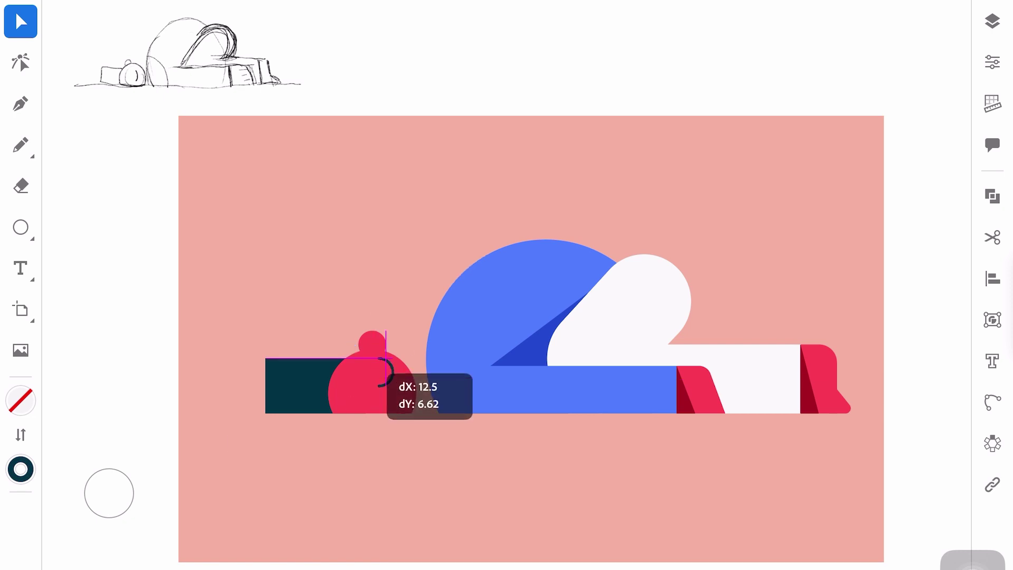
pyautogui.click(528, 501)
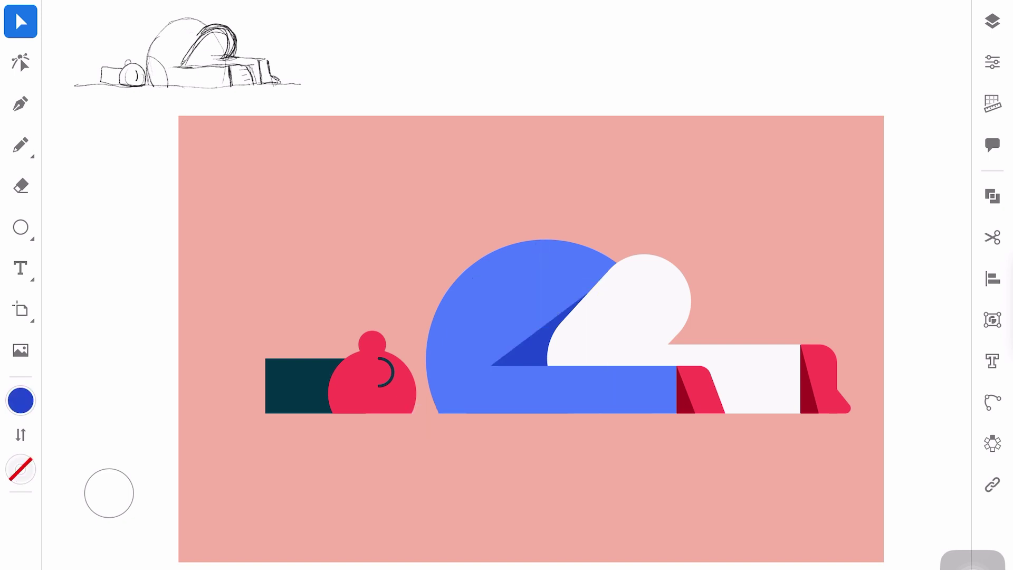
# Undo the diagonal line and draw a long straight stroke across the body.
pyautogui.click(992, 62)
pyautogui.scroll(-3, 854, 369)
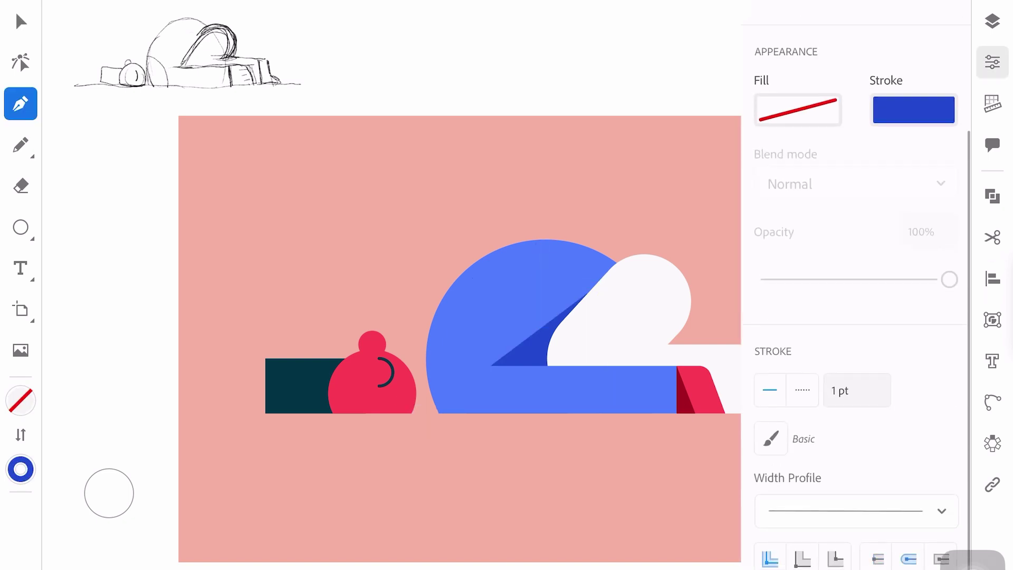
pyautogui.click(844, 389)
pyautogui.click(992, 62)
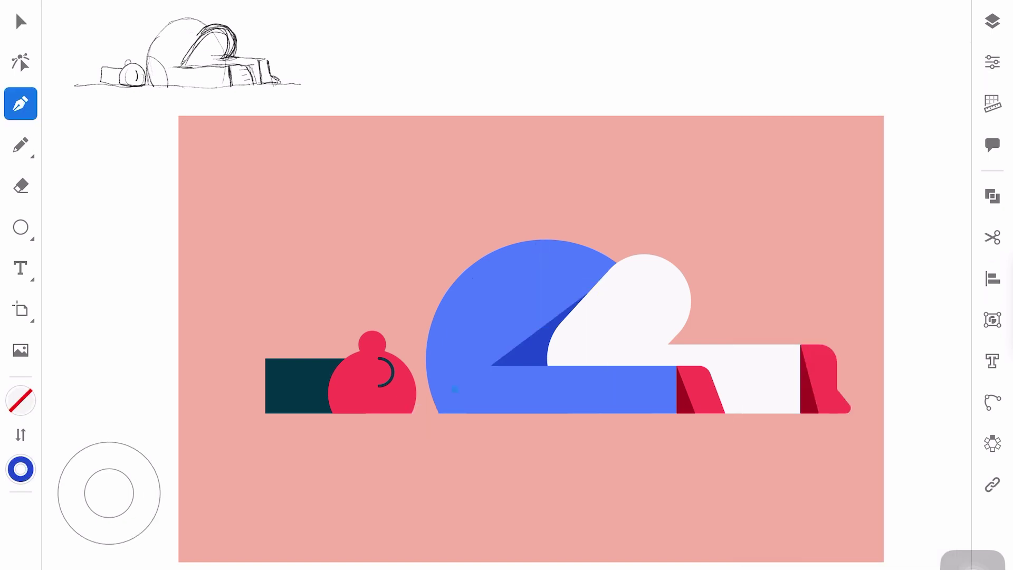
pyautogui.click(20, 21)
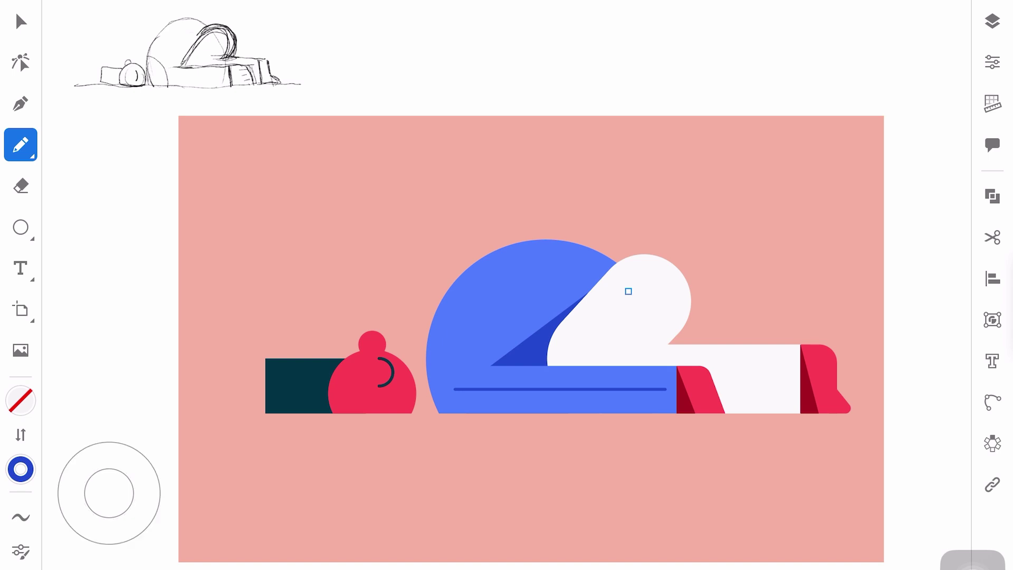
pyautogui.hotkey('ctrl', 'z')
pyautogui.moveTo(535, 390); pyautogui.dragTo(791, 388)
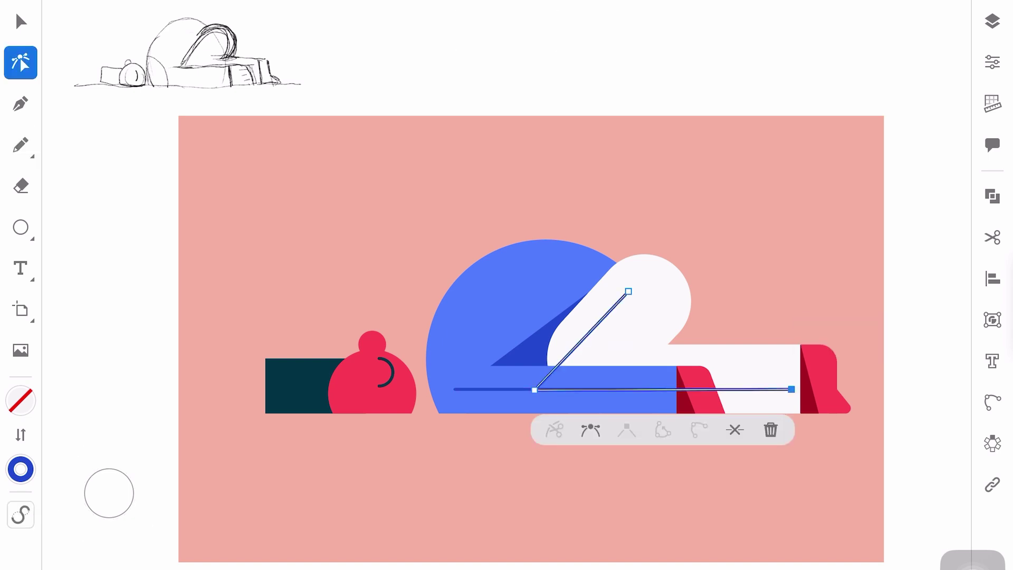
# Curve the line's corner and give the line a green stroke.
pyautogui.click(21, 469)
pyautogui.moveTo(185, 172); pyautogui.dragTo(125, 165)
pyautogui.click(20, 104)
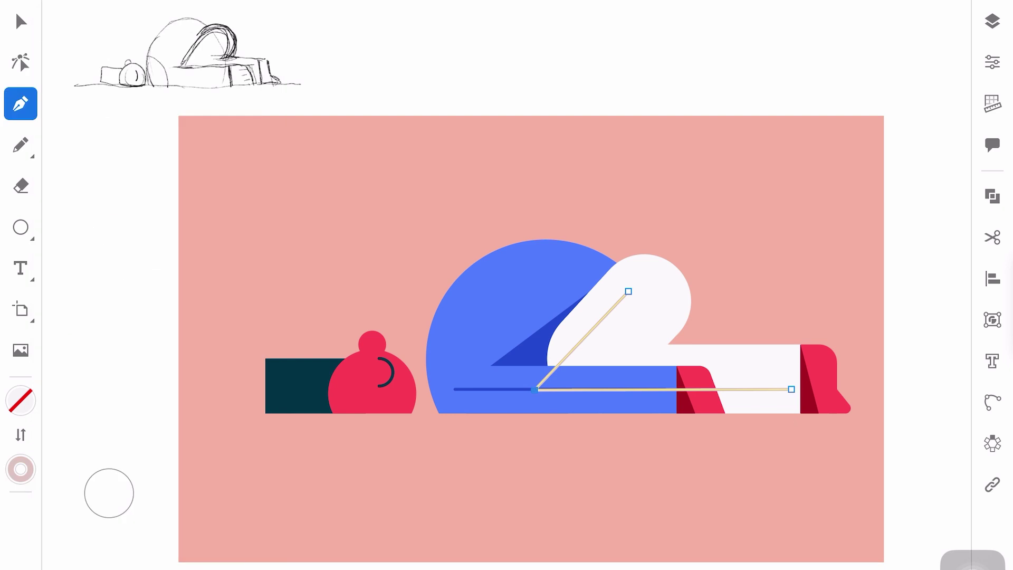
pyautogui.click(21, 63)
pyautogui.moveTo(549, 384); pyautogui.dragTo(584, 369)
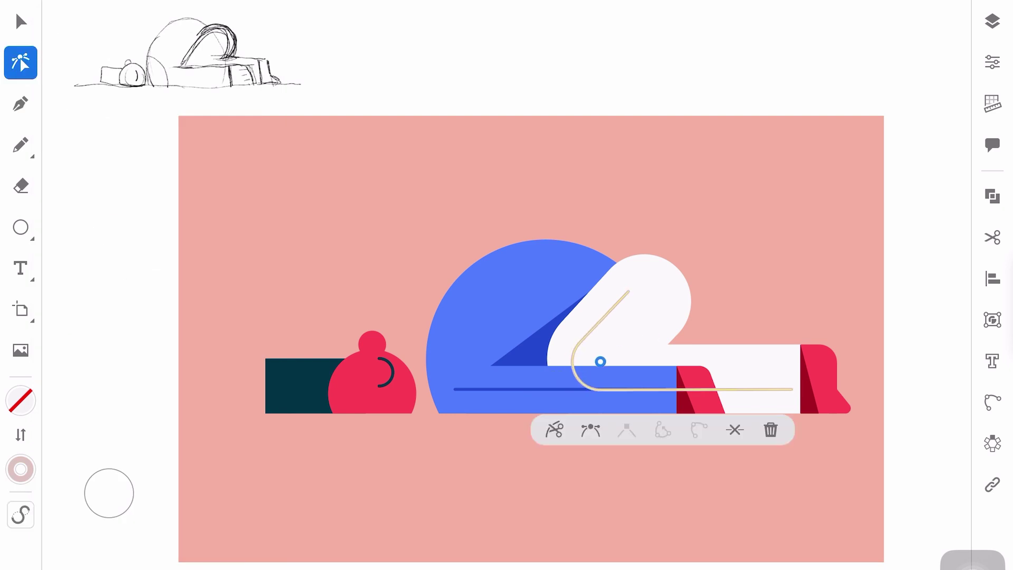
pyautogui.click(21, 469)
pyautogui.click(158, 486)
# Send the green leg line behind the blue shape.
pyautogui.click(21, 21)
pyautogui.click(739, 389)
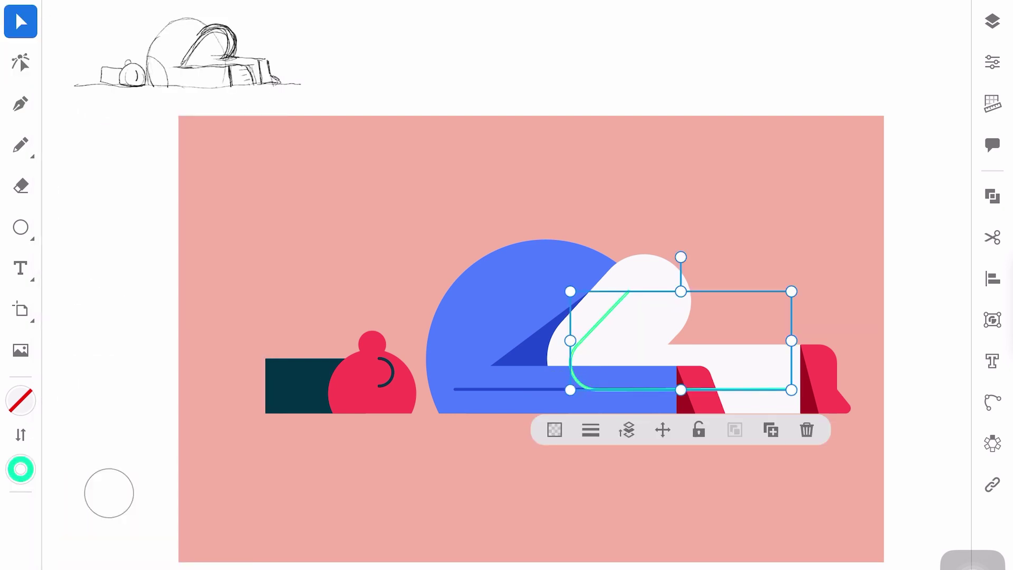
pyautogui.click(627, 430)
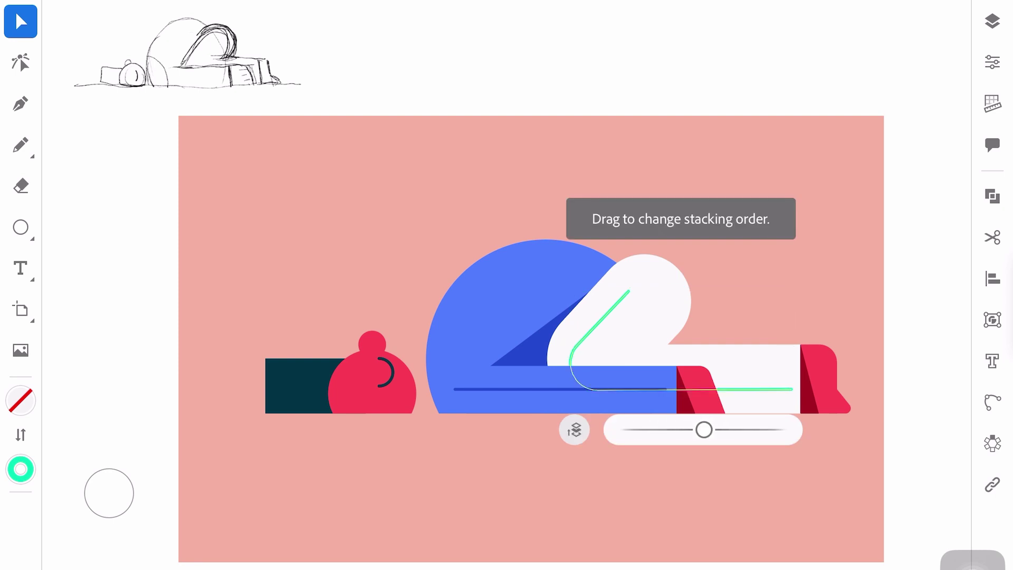
pyautogui.moveTo(719, 430); pyautogui.dragTo(697, 430)
pyautogui.click(527, 501)
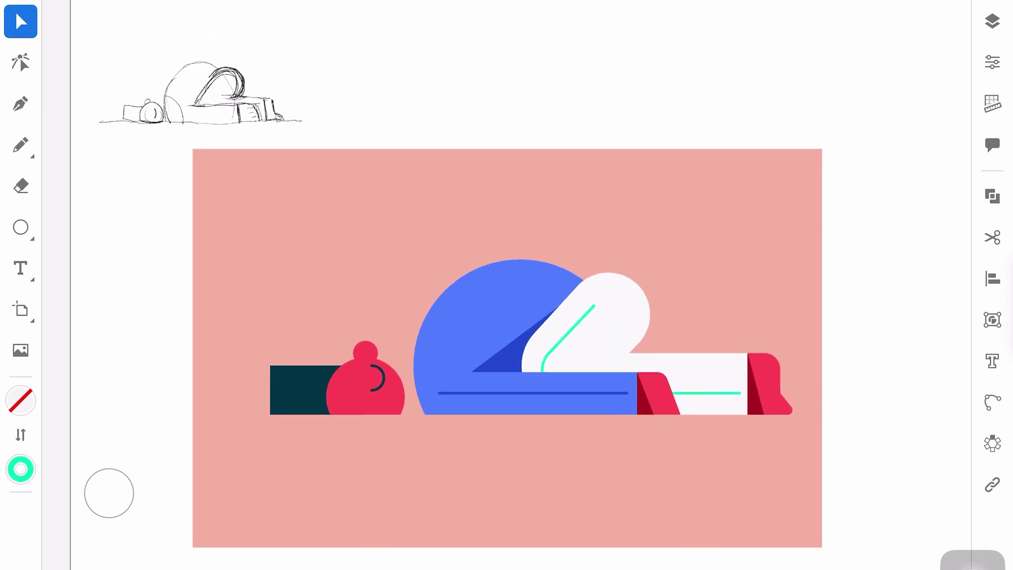
# Duplicate the head's dark crescent and move the copy to the right foot.
pyautogui.click(372, 388)
pyautogui.click(463, 443)
pyautogui.moveTo(373, 388); pyautogui.dragTo(764, 388)
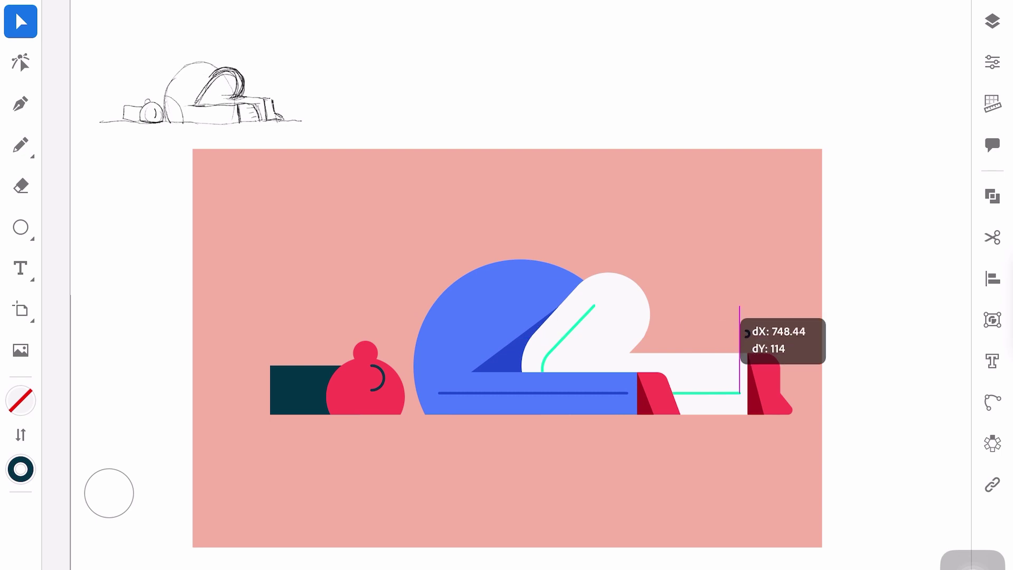
# Shrink the crescent copy and position it on the right red shoe.
pyautogui.scroll(5, 764, 388)
pyautogui.moveTo(649, 406); pyautogui.dragTo(625, 433)
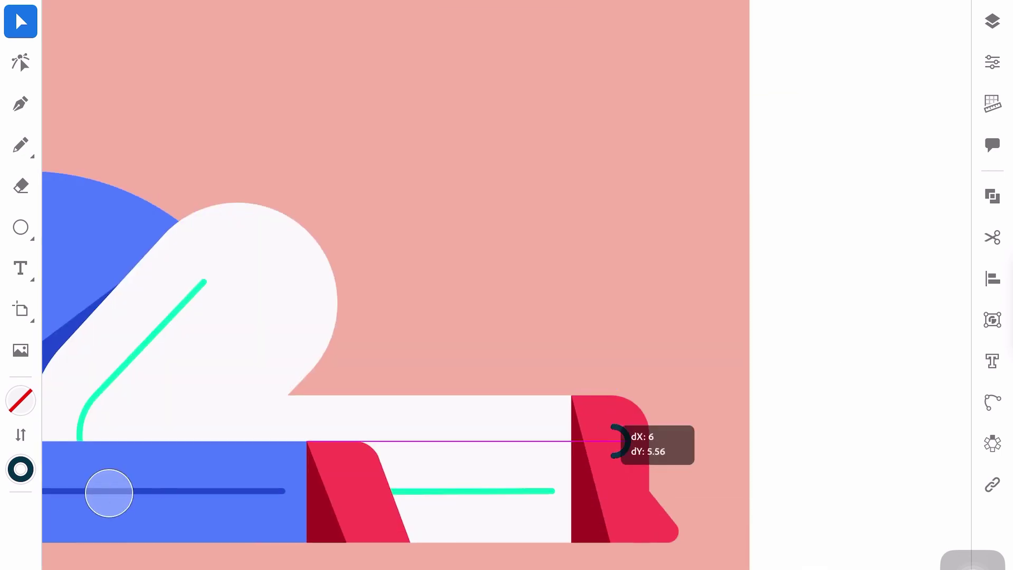
pyautogui.hscroll(-5, 422, 285)
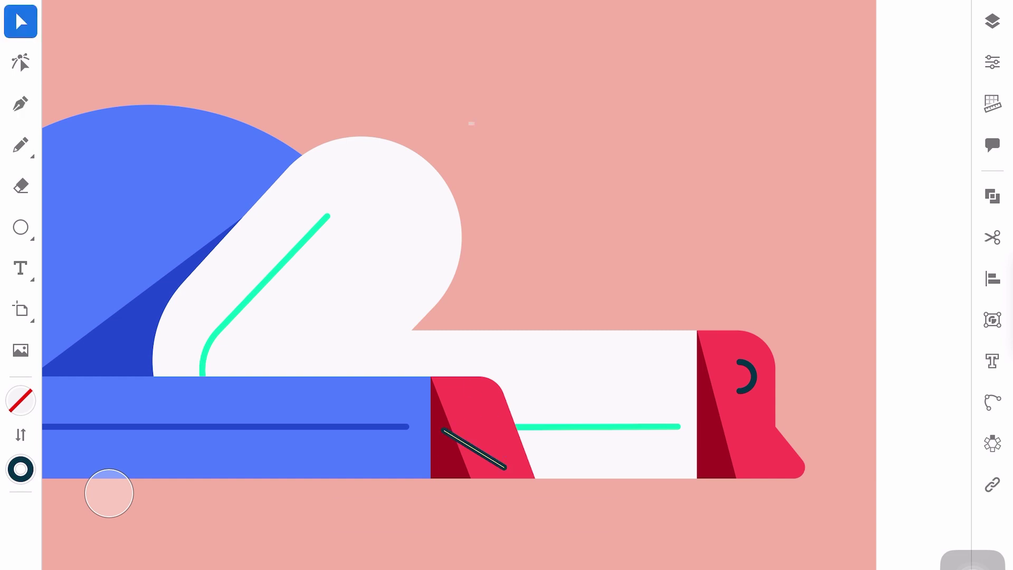
pyautogui.scroll(-5, 459, 285)
pyautogui.click(728, 351)
# Duplicate the crescent on the head again.
pyautogui.scroll(3, 844, 237)
pyautogui.scroll(2, 844, 238)
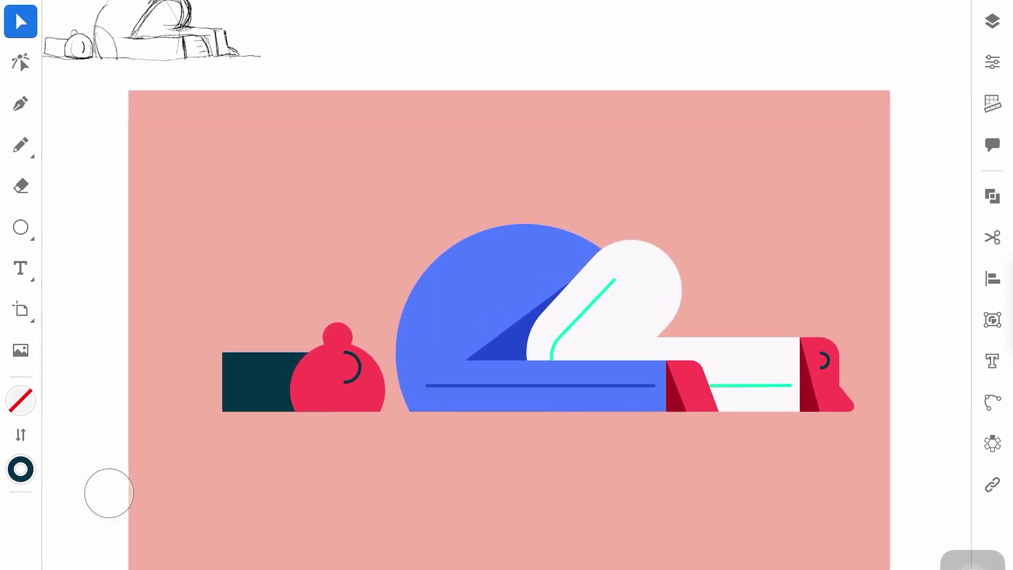
pyautogui.click(351, 367)
pyautogui.click(443, 431)
# Rotate the crescent copy, then move and shrink it into a closed eye.
pyautogui.moveTo(351, 300); pyautogui.dragTo(327, 416)
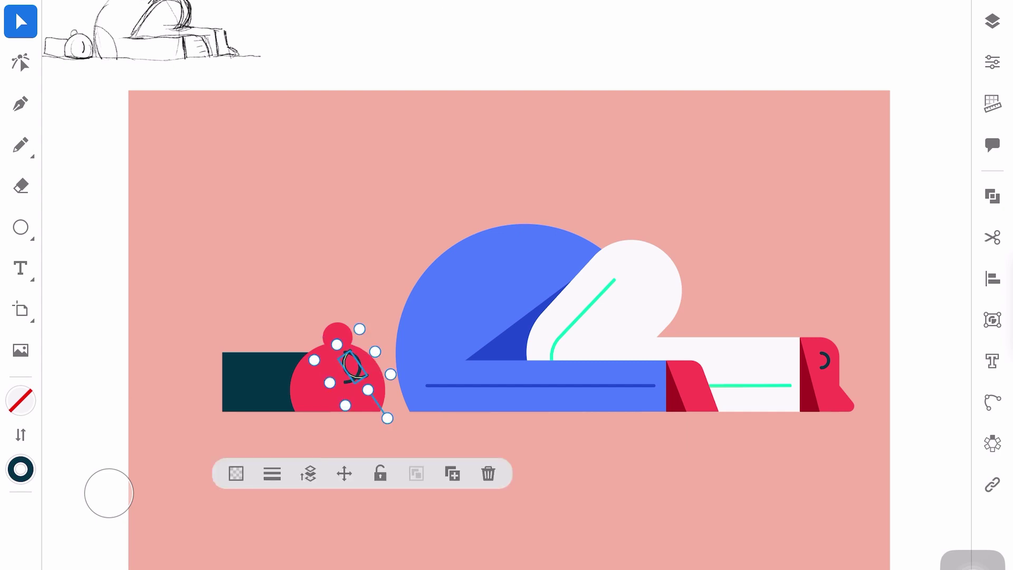
pyautogui.doubleClick(351, 367)
pyautogui.click(21, 21)
pyautogui.click(267, 466)
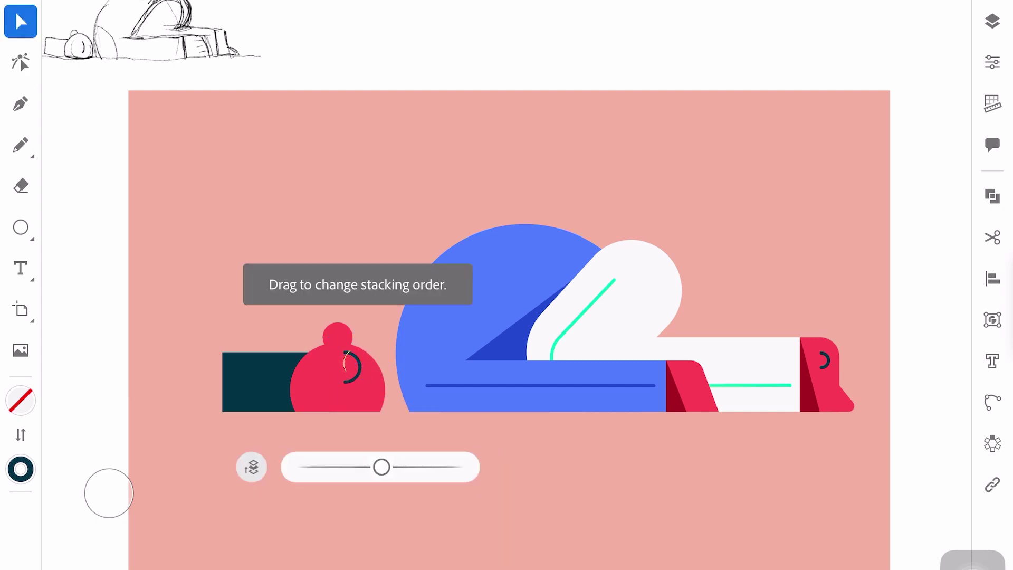
pyautogui.scroll(3, 302, 384)
pyautogui.moveTo(401, 350)
pyautogui.mouseDown()
pyautogui.moveTo(338, 364)
pyautogui.moveTo(291, 415)
pyautogui.mouseUp()
# Duplicate the eye below as a second eye and nudge both into place.
pyautogui.scroll(3, 337, 379)
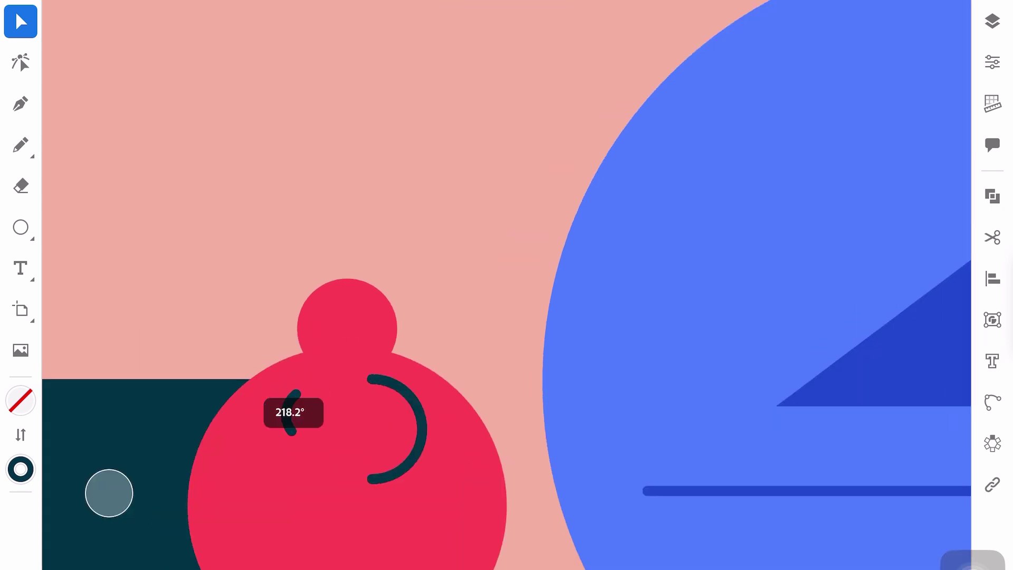
pyautogui.scroll(-3, 348, 369)
pyautogui.moveTo(404, 349); pyautogui.dragTo(404, 393)
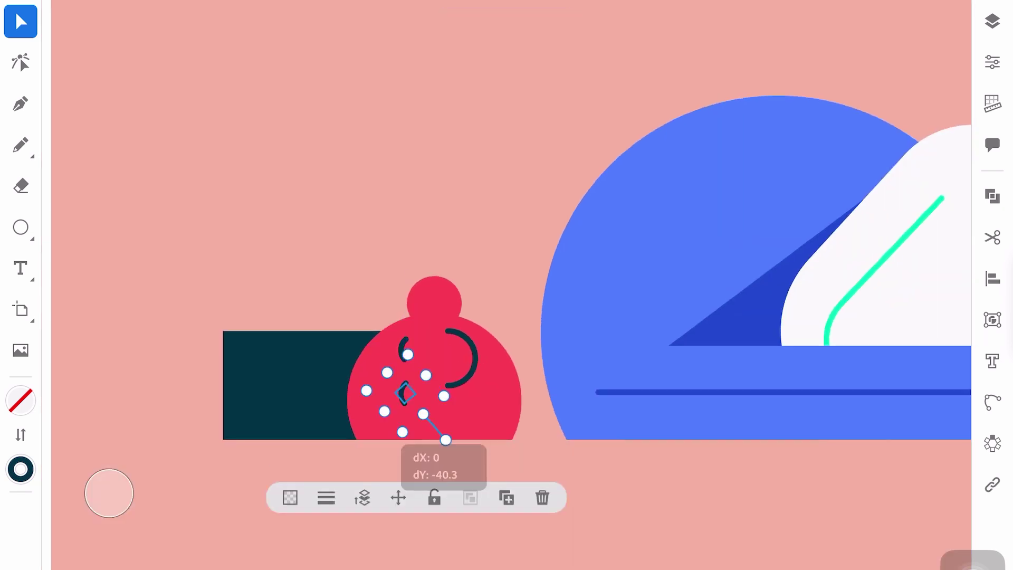
pyautogui.scroll(-5, 506, 285)
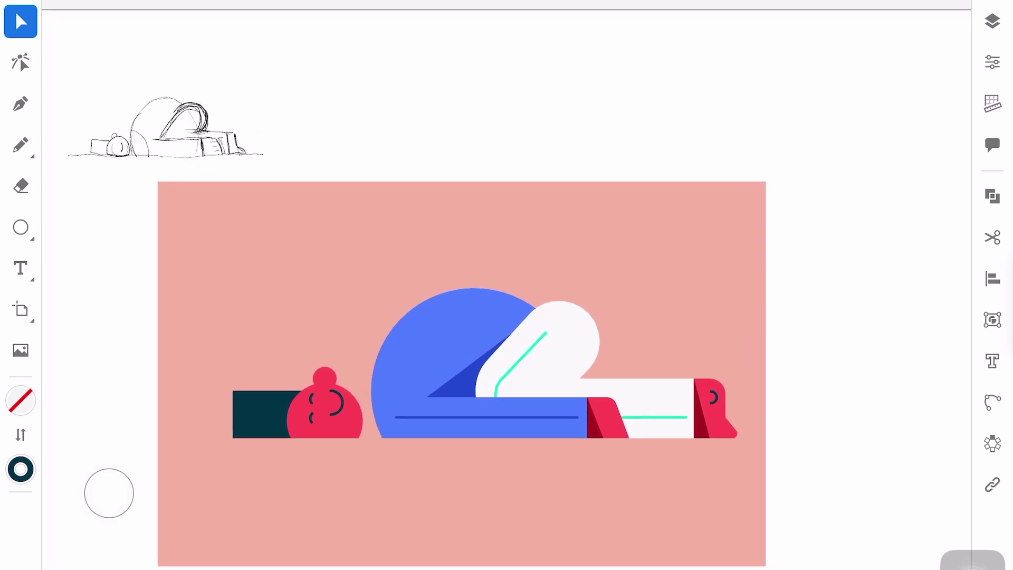
pyautogui.scroll(2, 569, 362)
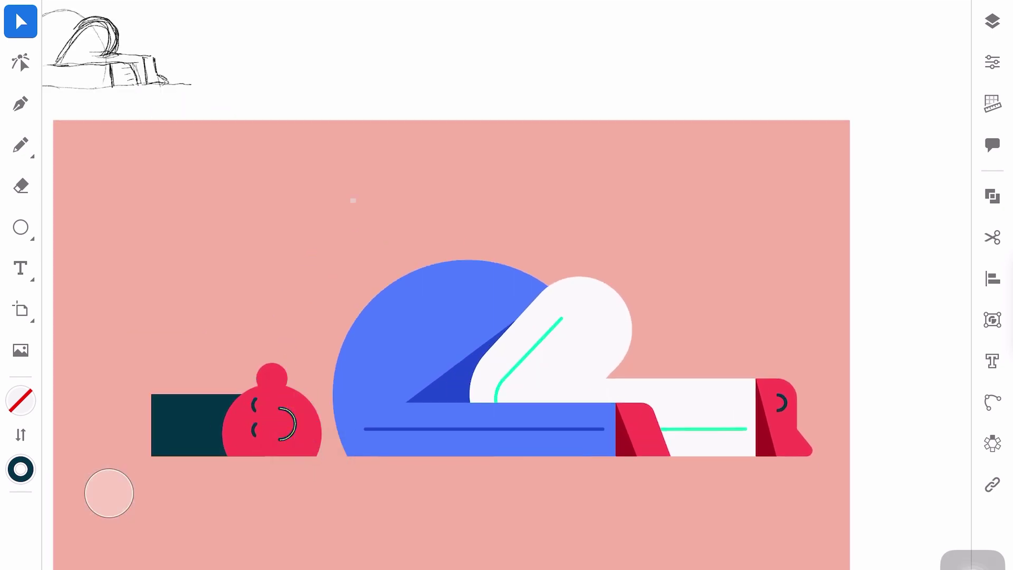
pyautogui.scroll(5, 163, 450)
pyautogui.click(343, 401)
pyautogui.moveTo(369, 417); pyautogui.dragTo(368, 411)
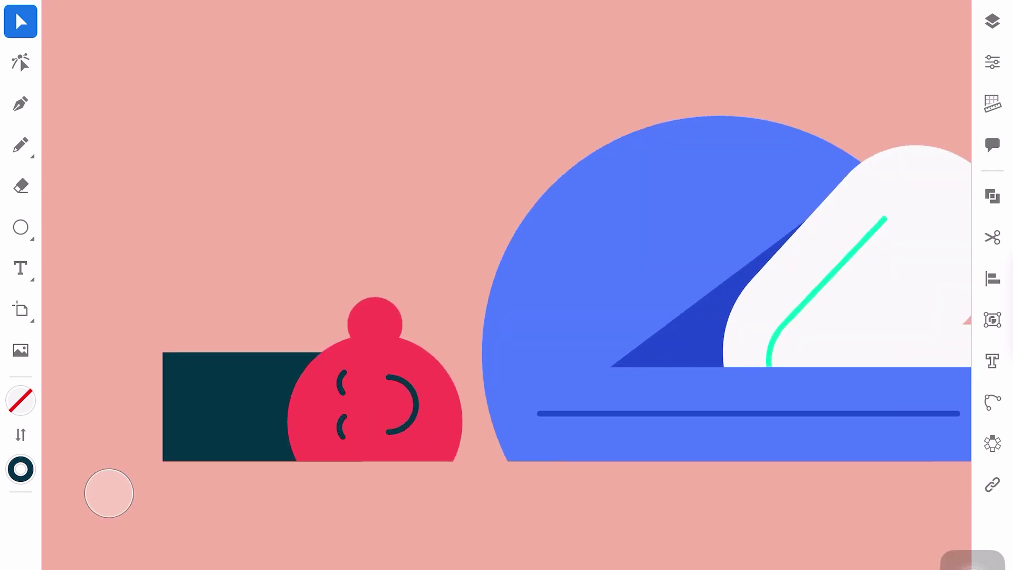
# Select the dark blue line on the body.
pyautogui.scroll(-5, 506, 285)
pyautogui.hscroll(2, 506, 285)
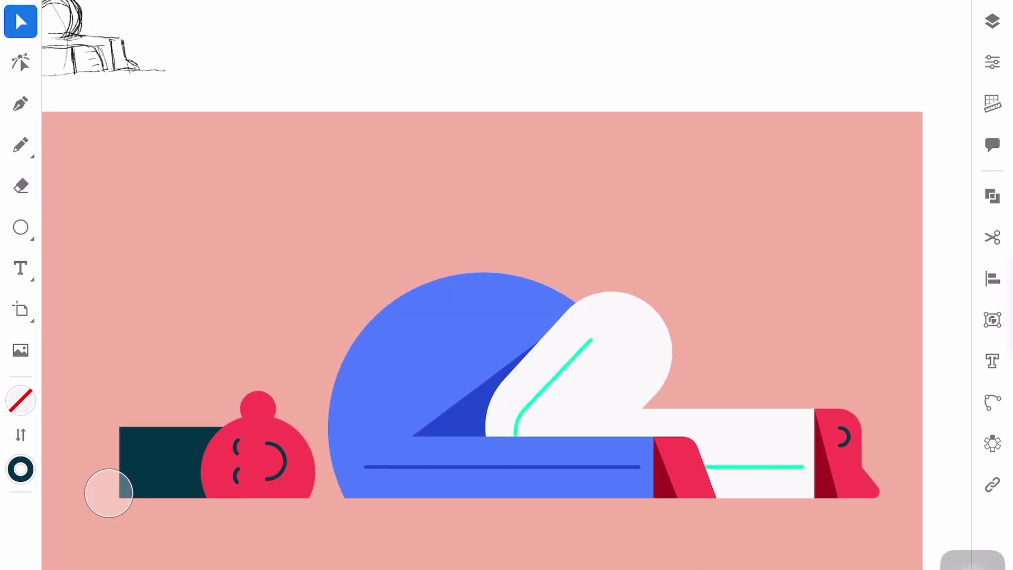
pyautogui.click(501, 466)
# Pen-extend the blue line from its left end in a curve over the rounded back.
pyautogui.press('Escape')
pyautogui.press('p')
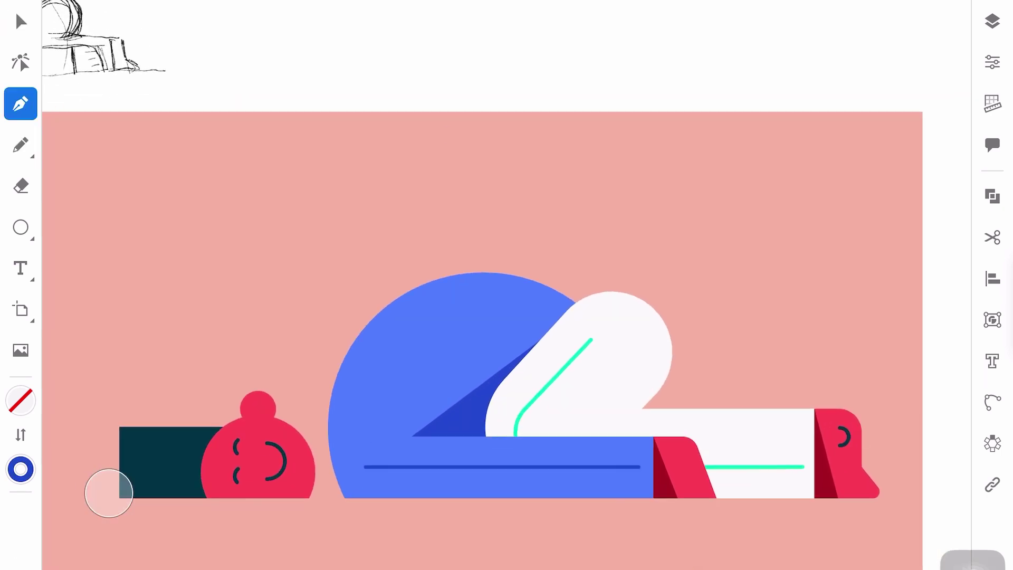
pyautogui.hotkey('ctrl', 'z')
pyautogui.click(366, 466)
pyautogui.moveTo(522, 308)
pyautogui.mouseDown()
pyautogui.moveTo(685, 318)
pyautogui.moveTo(712, 309)
pyautogui.mouseUp()
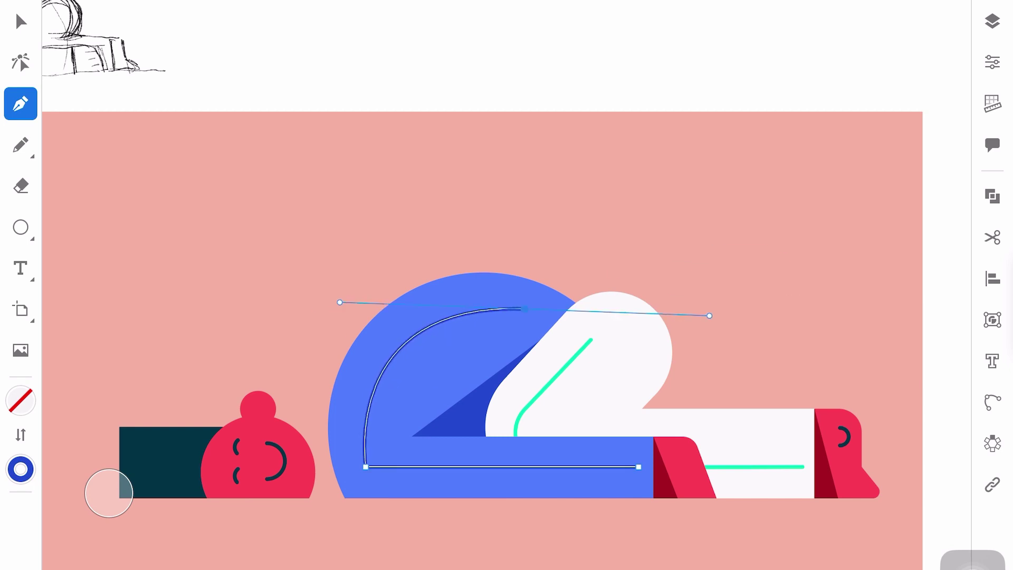
pyautogui.press('v')
pyautogui.hotkey('ctrl', '0')
pyautogui.scroll(5, 527, 328)
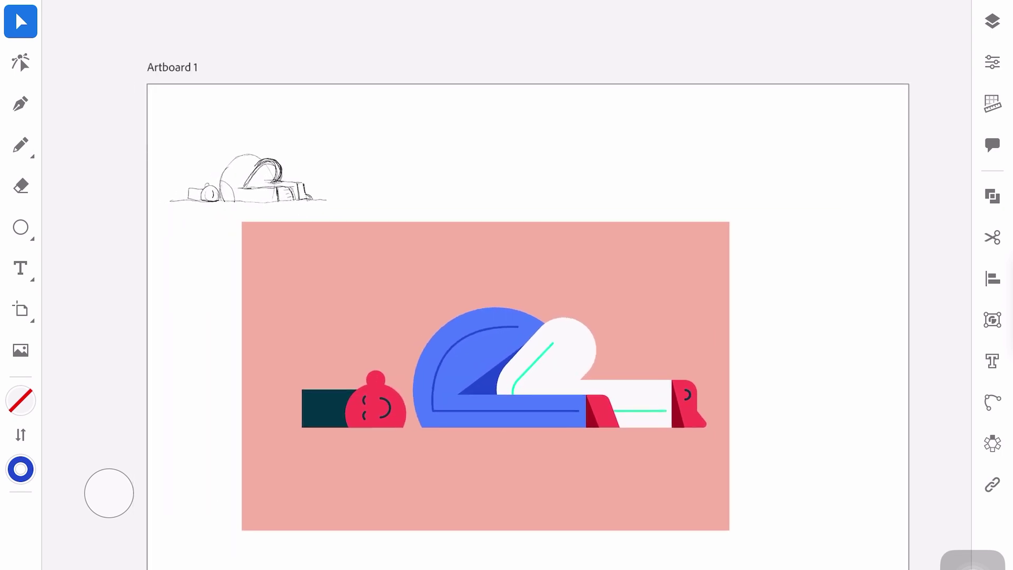
# Unlock the Layer 9 background and set the fill to dark pink C27665.
pyautogui.press('F7')
pyautogui.click(922, 97)
pyautogui.click(818, 98)
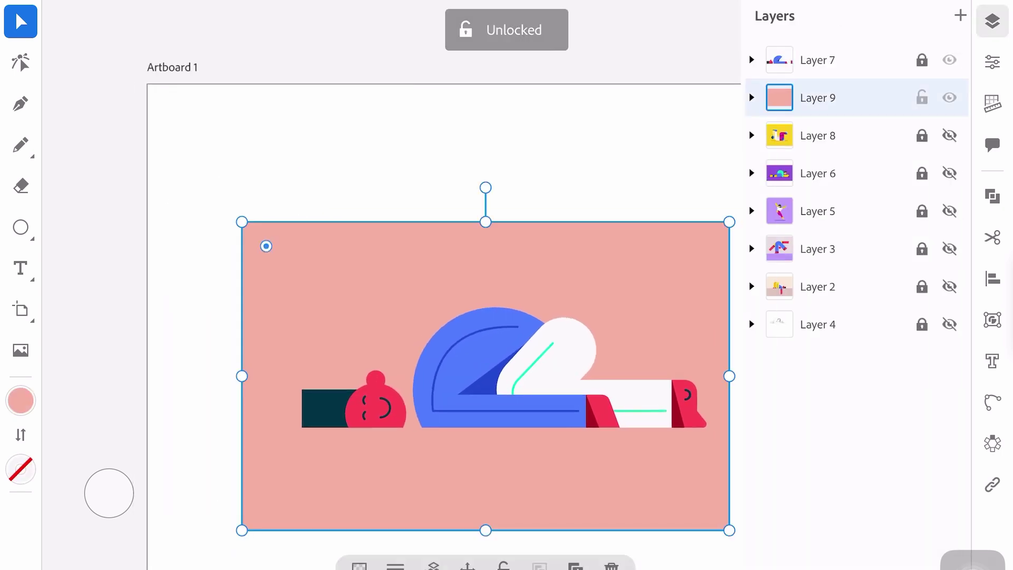
pyautogui.click(992, 21)
pyautogui.click(20, 401)
pyautogui.click(153, 176)
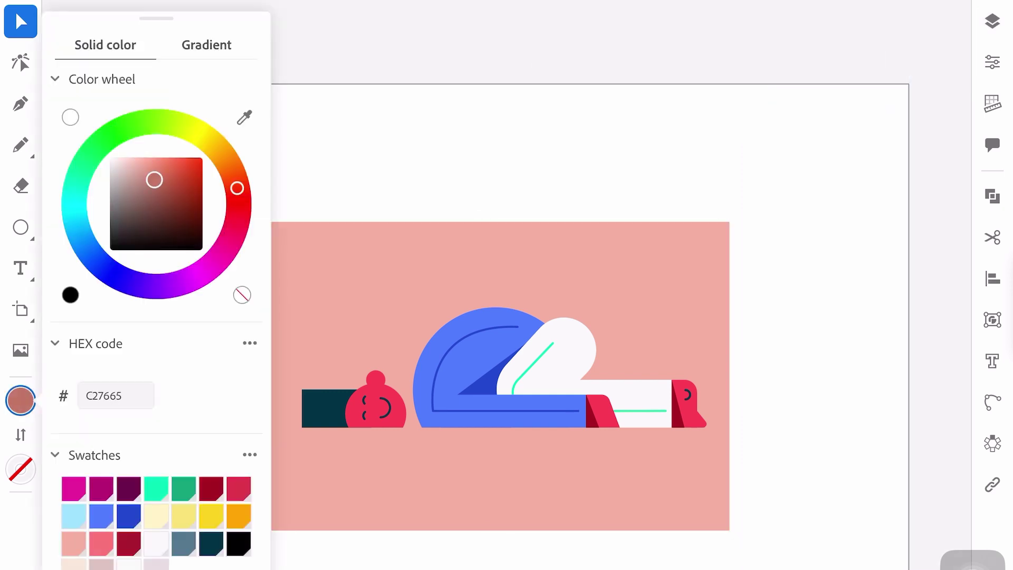
pyautogui.click(20, 227)
# Draw a thin rounded ground bar under the figure and enlarge the pink background.
pyautogui.click(61, 227)
pyautogui.moveTo(280, 419); pyautogui.dragTo(714, 434)
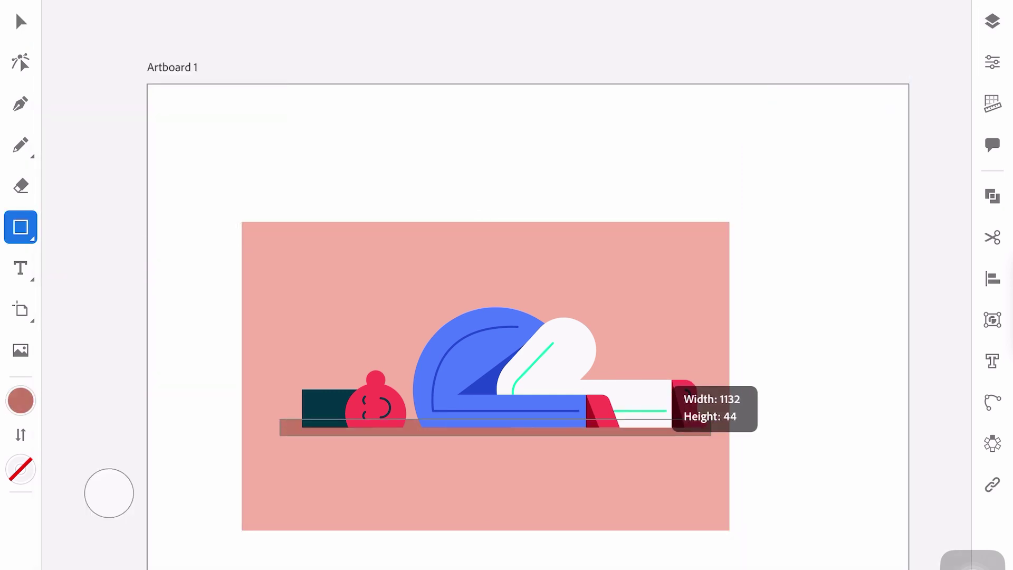
pyautogui.click(20, 63)
pyautogui.click(496, 430)
pyautogui.click(20, 21)
pyautogui.click(20, 62)
pyautogui.click(20, 21)
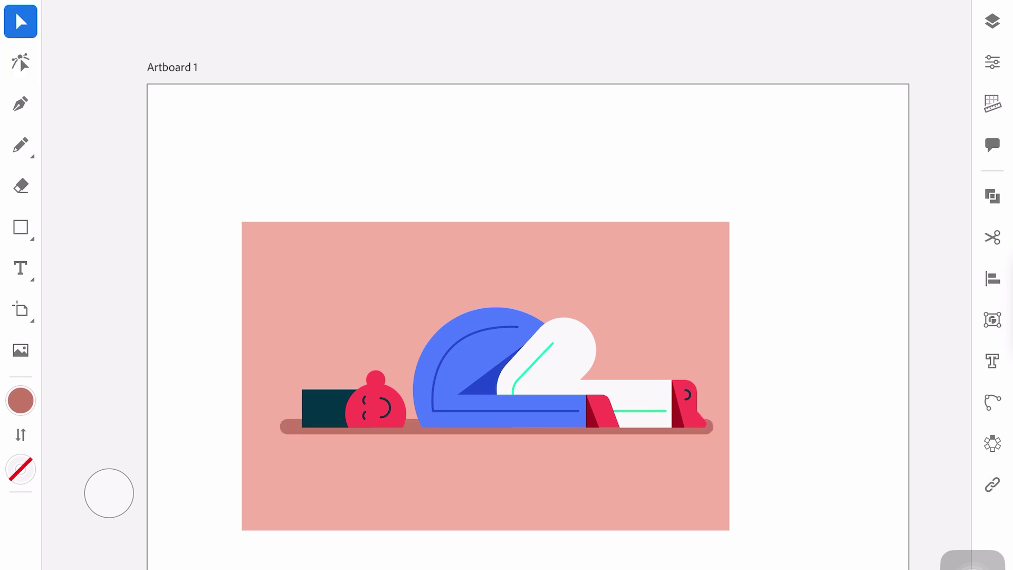
pyautogui.click(633, 263)
pyautogui.moveTo(765, 275); pyautogui.dragTo(792, 254)
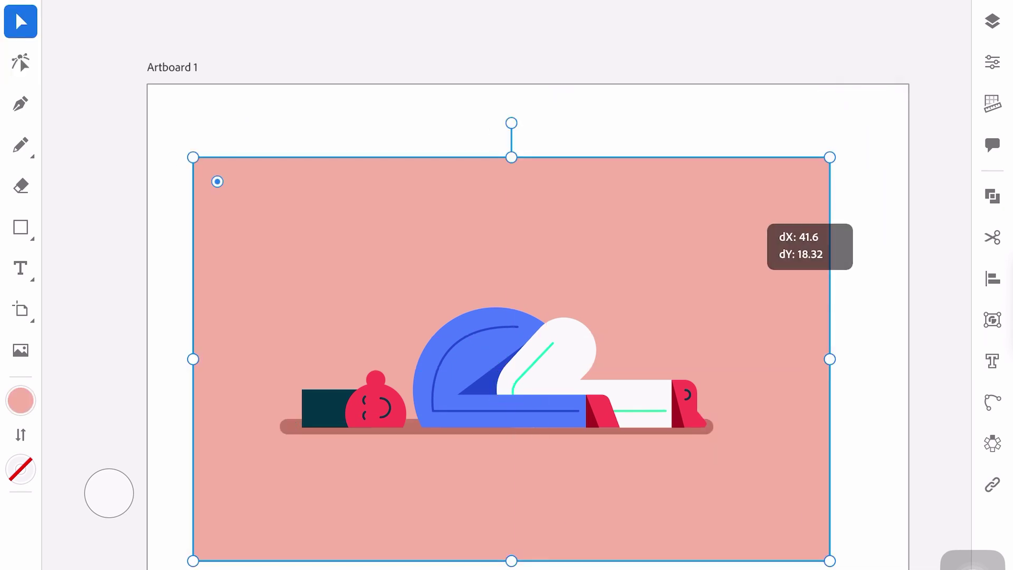
# Unlock the figure's layer, try a yellow head fill, then undo it.
pyautogui.scroll(5, 499, 381)
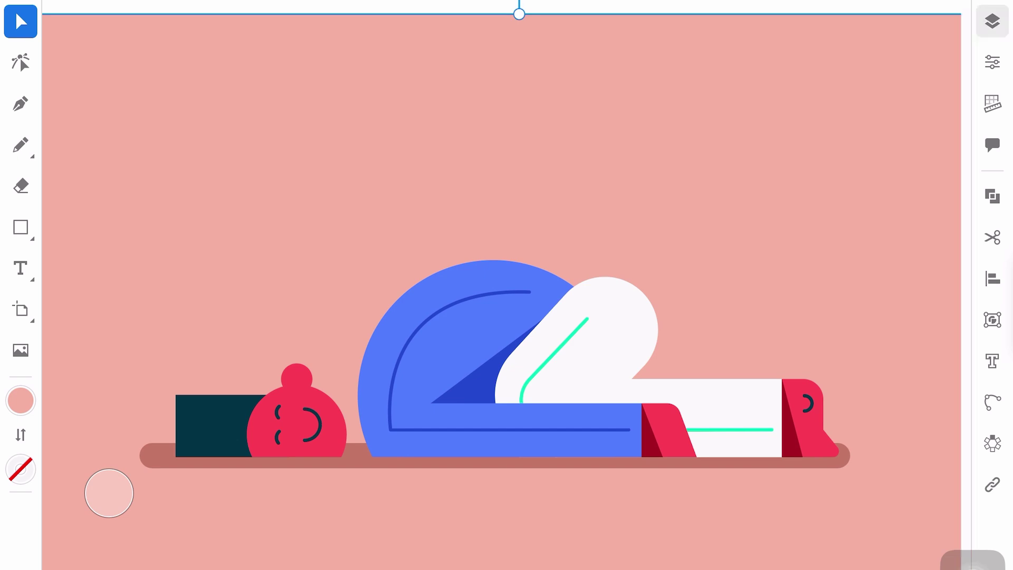
pyautogui.click(921, 96)
pyautogui.click(992, 22)
pyautogui.click(312, 425)
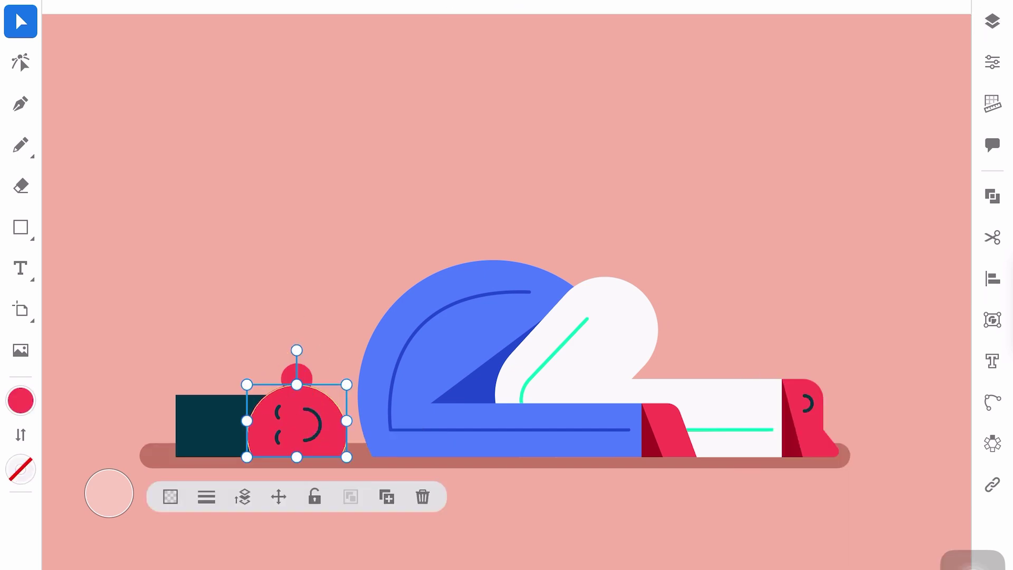
pyautogui.click(20, 400)
pyautogui.click(175, 541)
pyautogui.click(527, 158)
pyautogui.hotkey('ctrl', 'z')
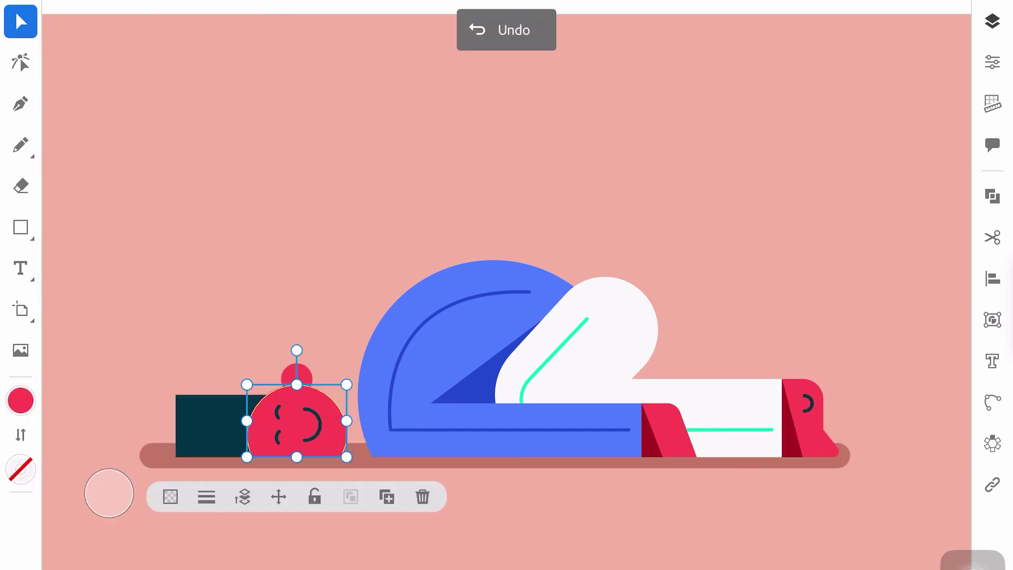
# Unlock the background layer and recolour the background pale lavender E7DCE2.
pyautogui.click(992, 21)
pyautogui.click(921, 97)
pyautogui.click(991, 21)
pyautogui.click(528, 158)
pyautogui.click(20, 400)
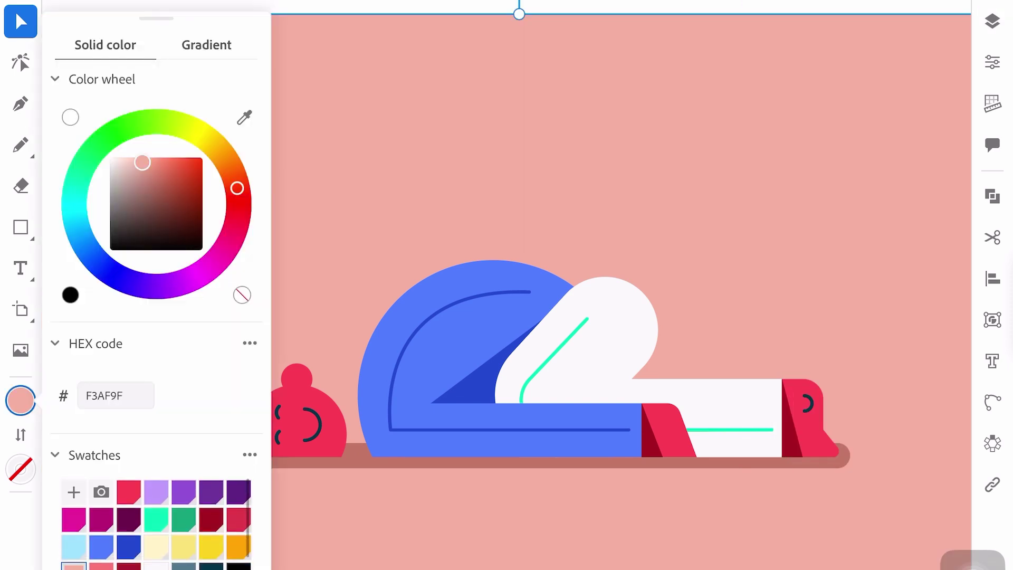
pyautogui.click(156, 492)
pyautogui.scroll(-1, 156, 522)
pyautogui.click(156, 563)
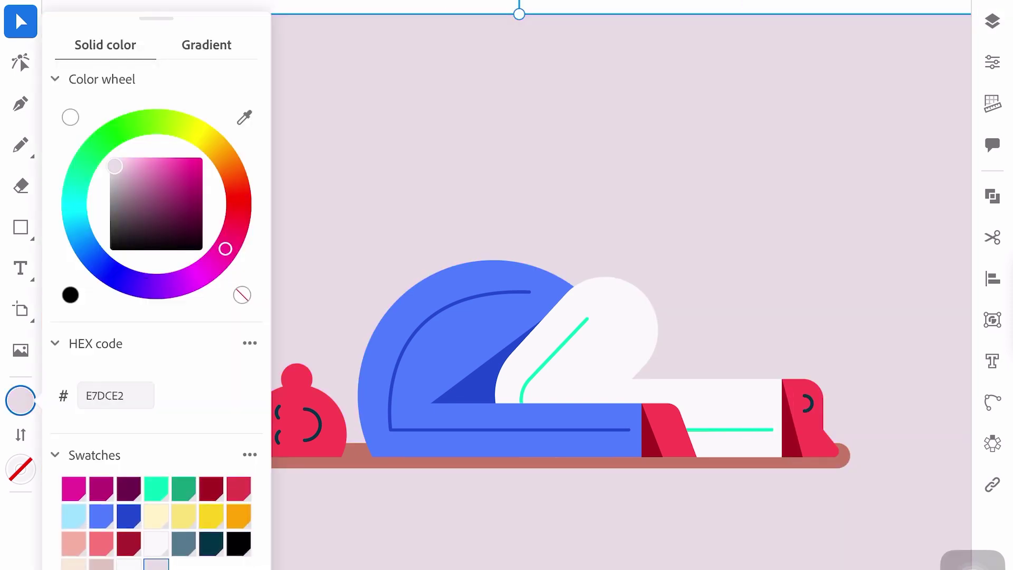
# Recolour the ground bar beige DCC2BC and lock the ground layer.
pyautogui.click(739, 463)
pyautogui.click(20, 400)
pyautogui.click(100, 563)
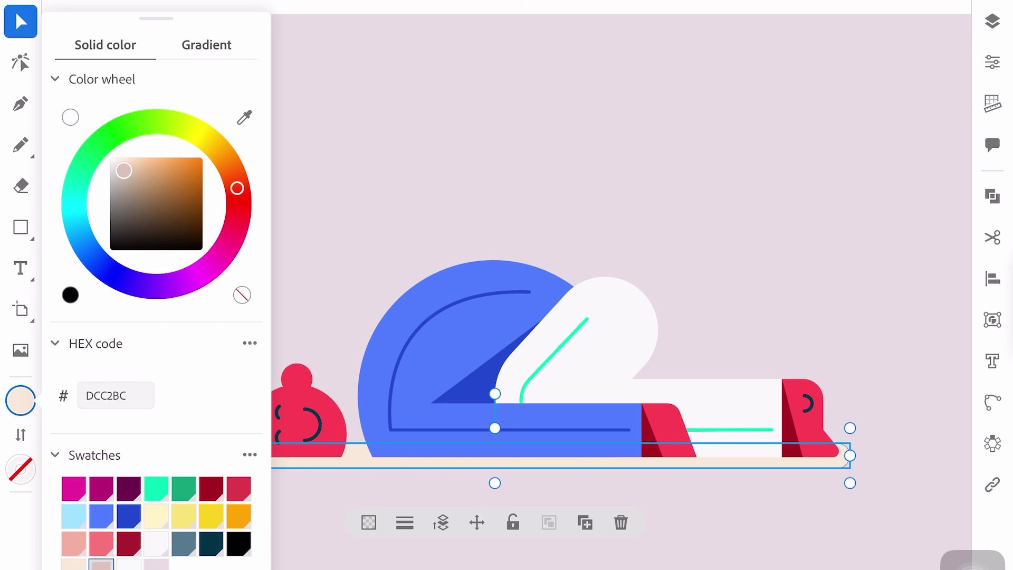
pyautogui.click(20, 401)
pyautogui.click(992, 21)
pyautogui.click(920, 97)
pyautogui.click(992, 22)
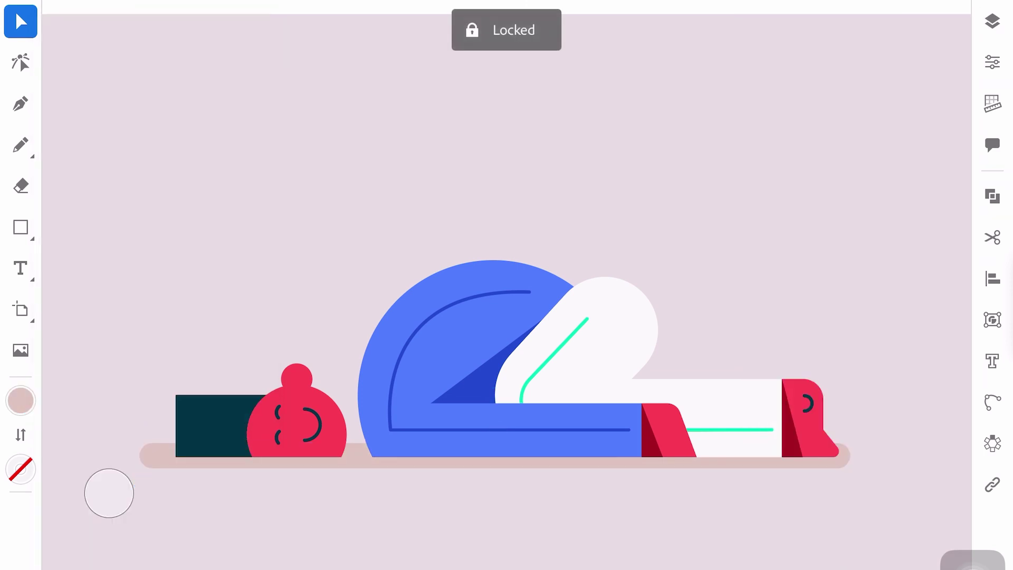